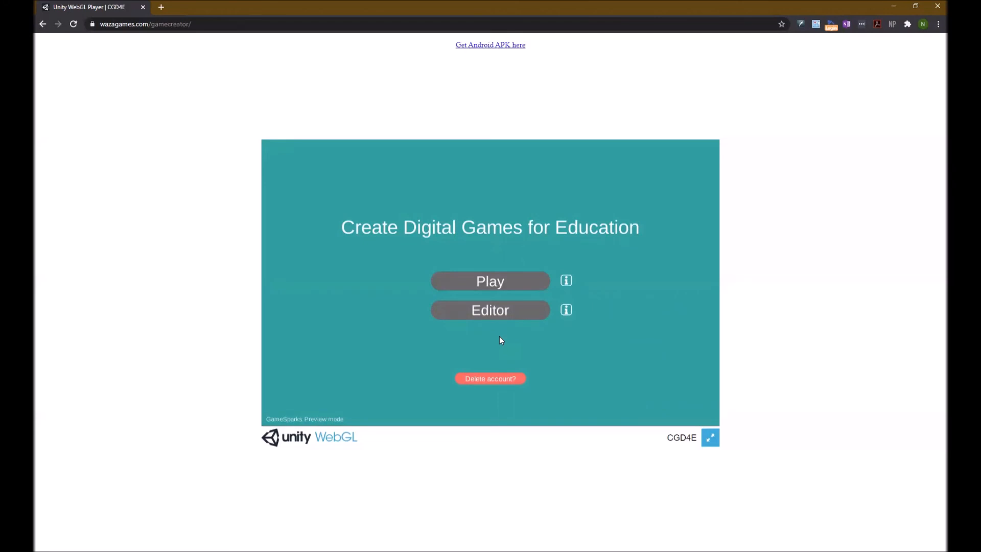
- Create a new game in the editor and name it "Garden & Science"
left_click(486, 313)
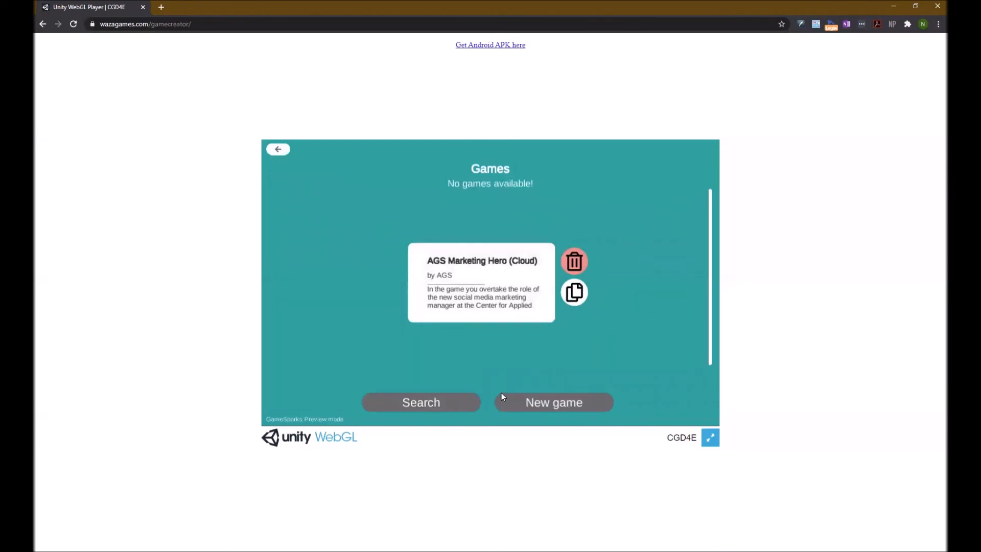
left_click(560, 404)
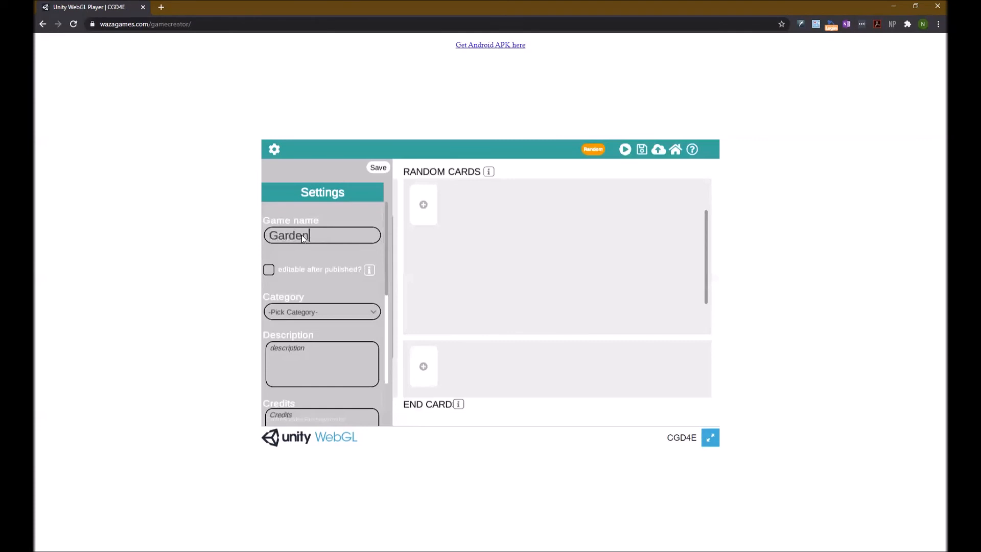
type("Science")
- Set the category to Biology and describe the role of a gardener who wants to become famous with her first gardening blog "the awesomegardener.com"
left_click(305, 311)
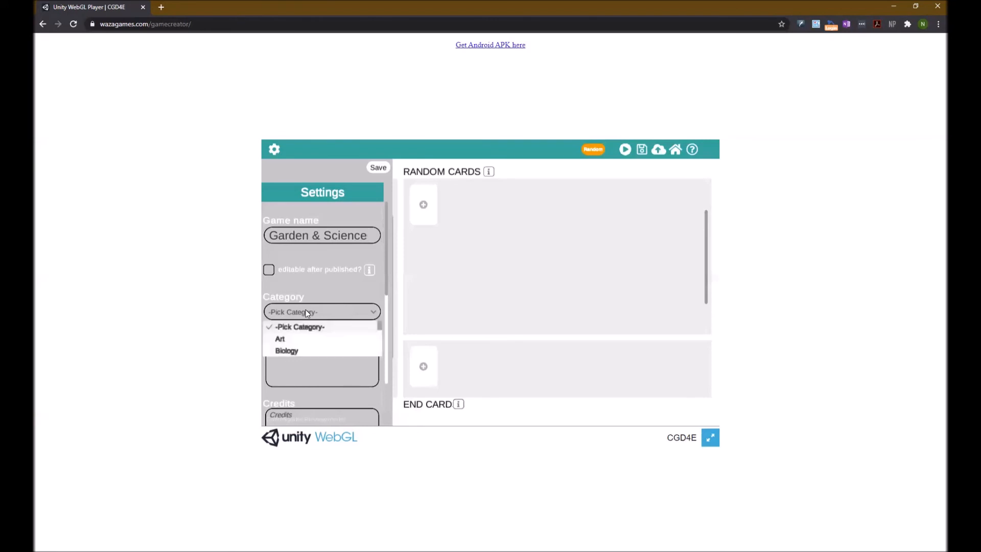
scroll(326, 335, "down", 1)
scroll(325, 335, "down", 1)
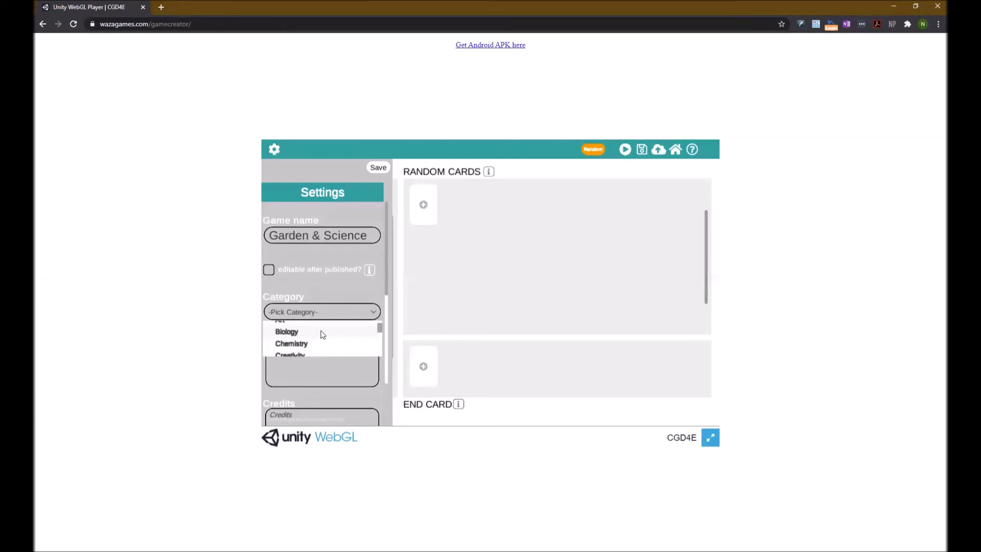
left_click(323, 333)
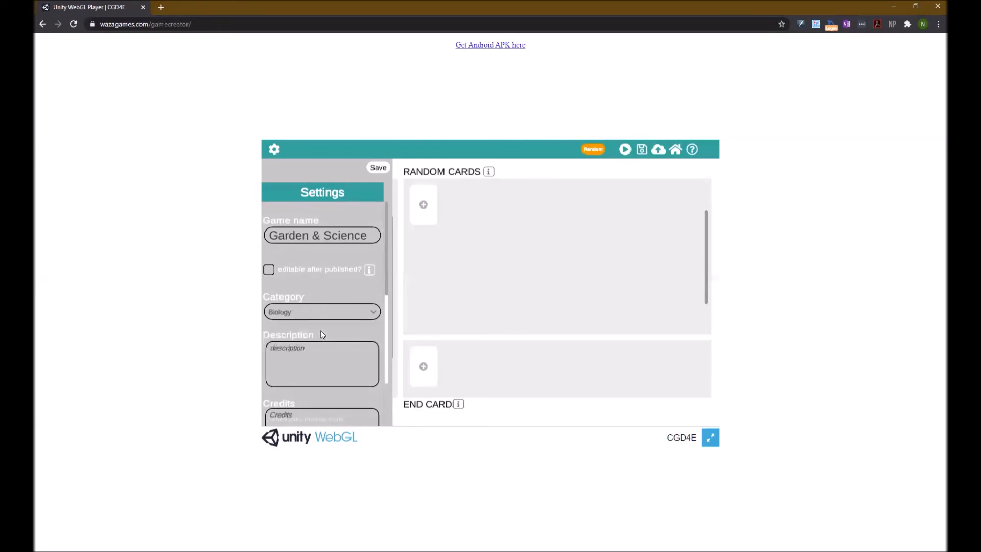
scroll(330, 361, "down", 3)
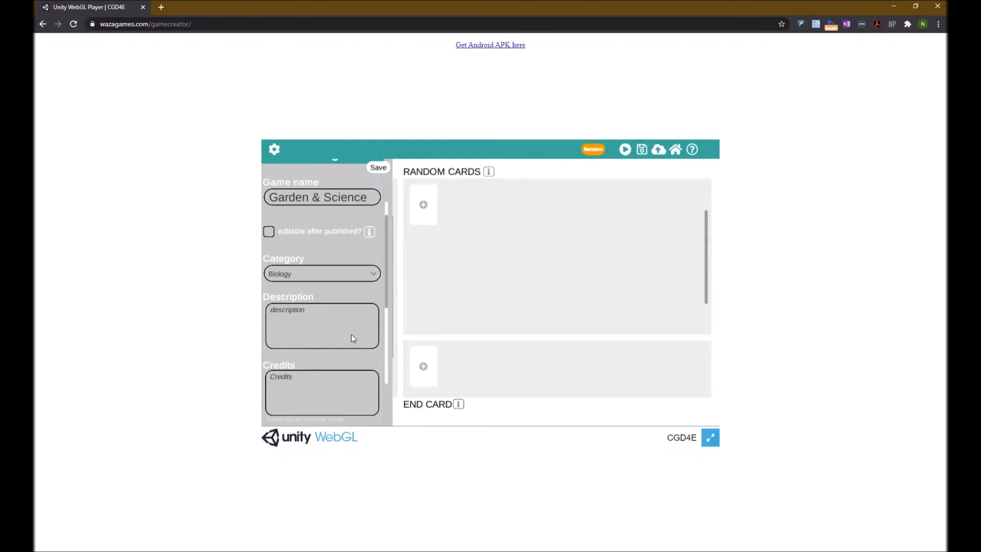
type("the role of a gardener who wants to become famous with her first gardening blog \"the awesomegardener.com\".")
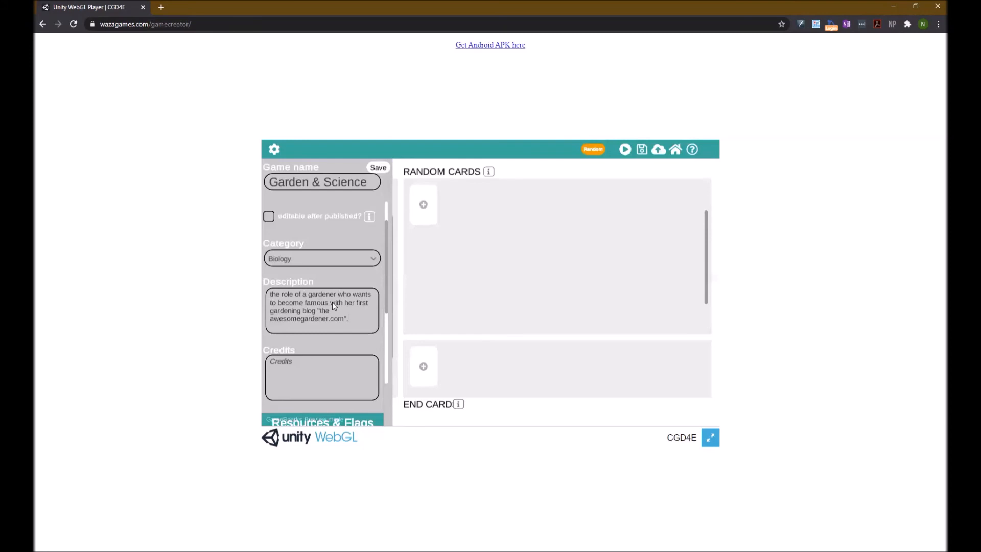
- Fill in the credits with the author's full name, Center for Applied Game Studies, and CDG4E Project, team member
scroll(333, 301, "down", 2)
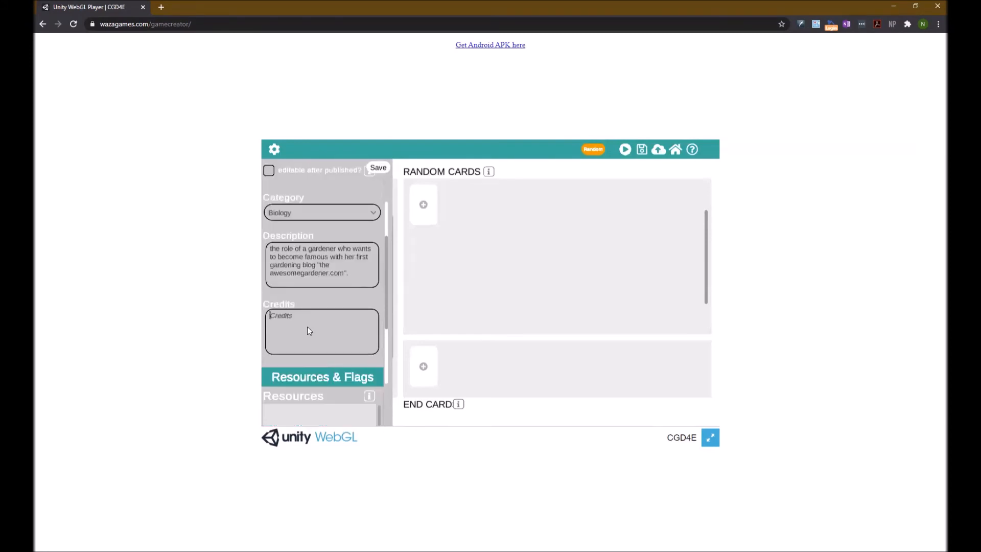
left_click(307, 327)
type("Natalie Denk, Center for Applied Game Studies, CDG4E Proje")
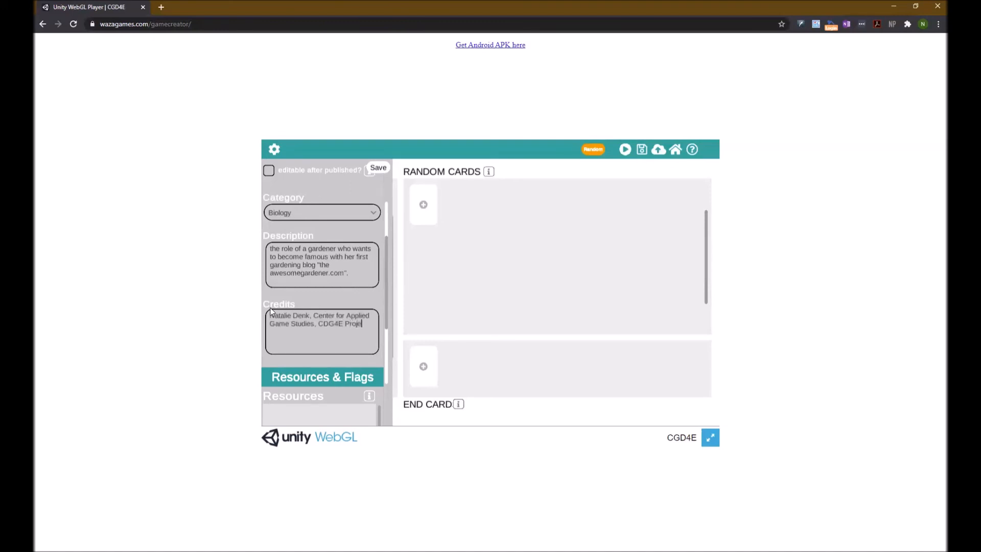
type("ct, team member")
- Add a resource named Popularity with a maximum of 100 and a start value of 10
scroll(329, 338, "down", 3)
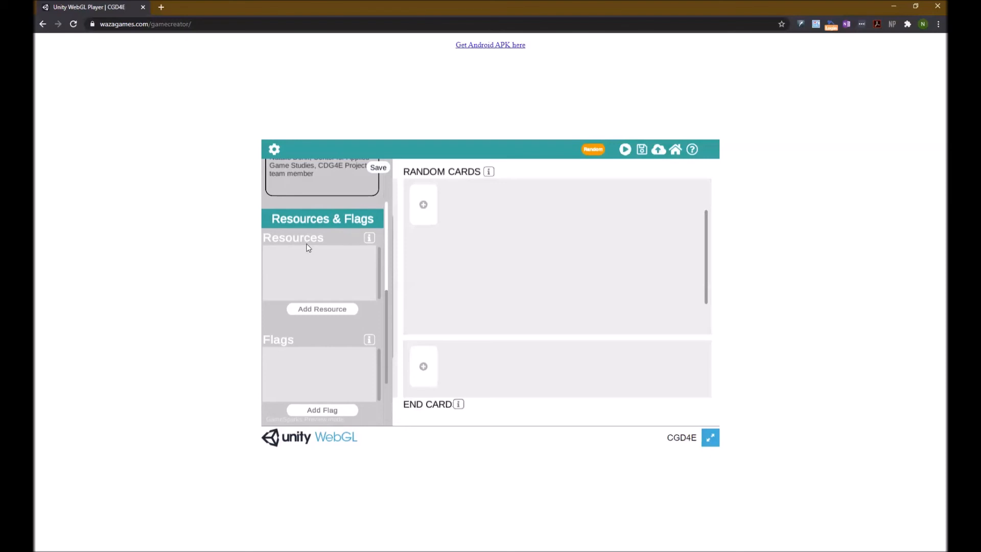
left_click(332, 310)
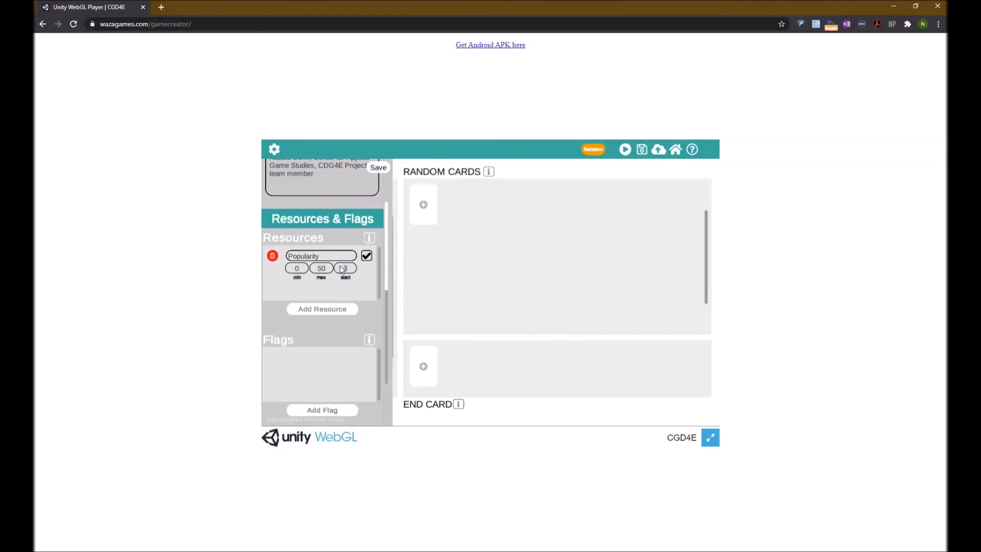
type("10")
type("100")
- Add a resource named "Gardening skills" with a maximum of 100 and a start value of 50
left_click(314, 312)
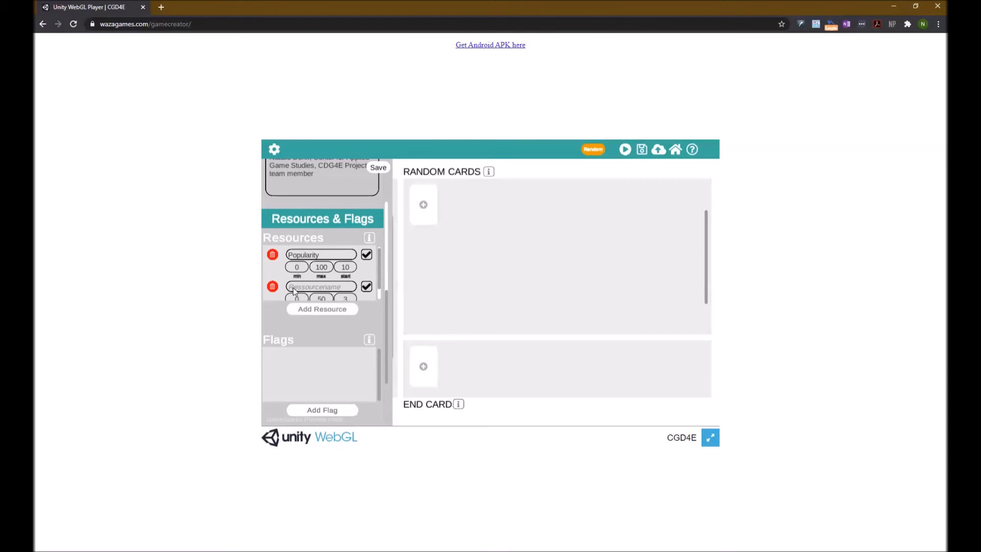
left_click(293, 287)
type("Garde")
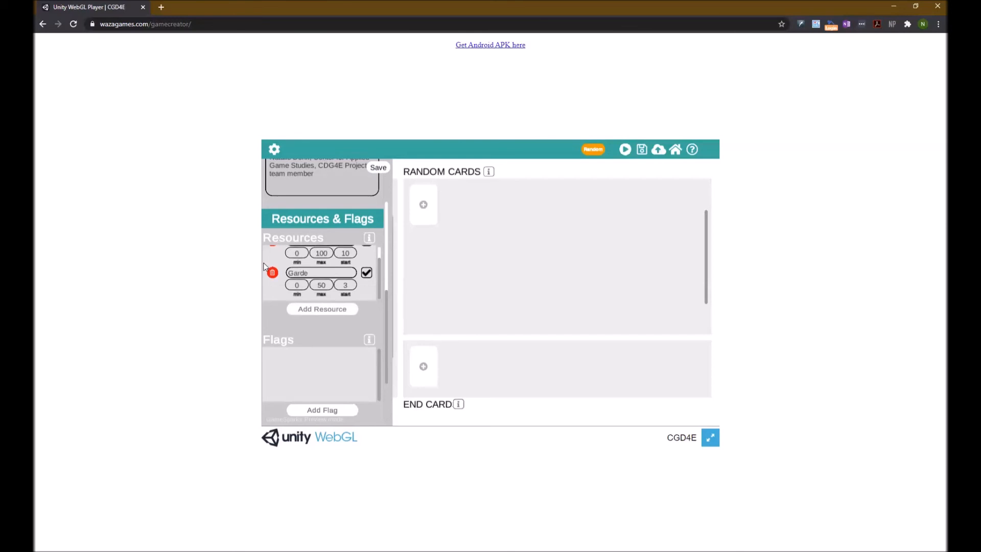
type("ning skills")
left_click(319, 285)
type("10010")
key("BackSpace")
key("BackSpace")
type("50")
- Add a third resource named Conscience with a maximum of 100 and a start value of 50
left_click(333, 309)
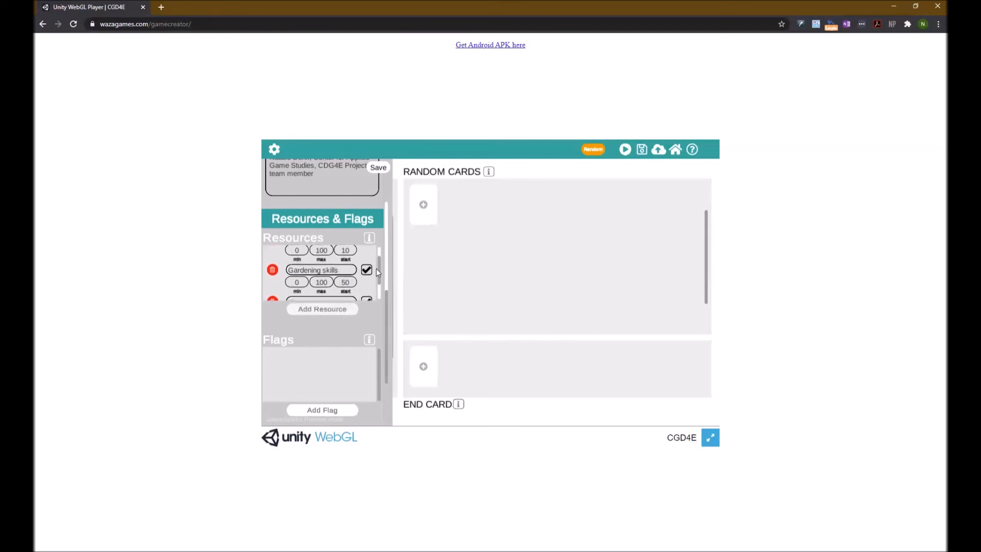
left_click_drag(379, 273, 379, 289)
left_click(337, 274)
type("Conscience")
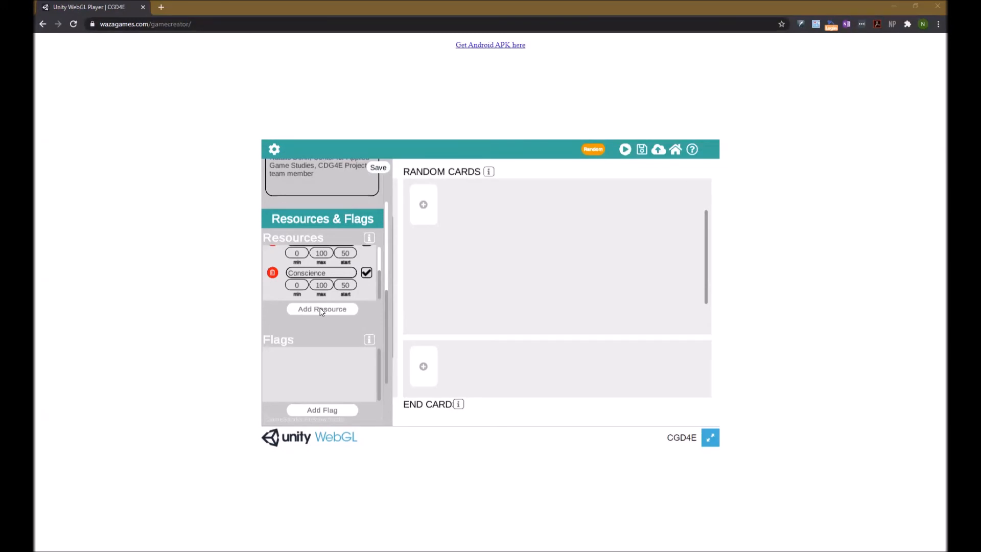
- Add a fourth resource named Money with a maximum of 50000 and a start value of 500
left_click(320, 308)
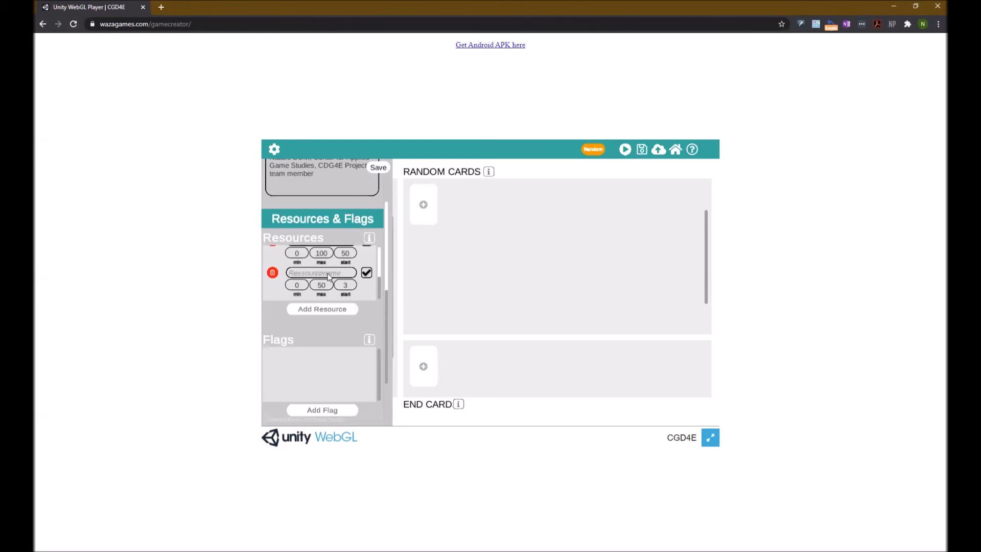
type("Money")
left_click(341, 285)
type("0000")
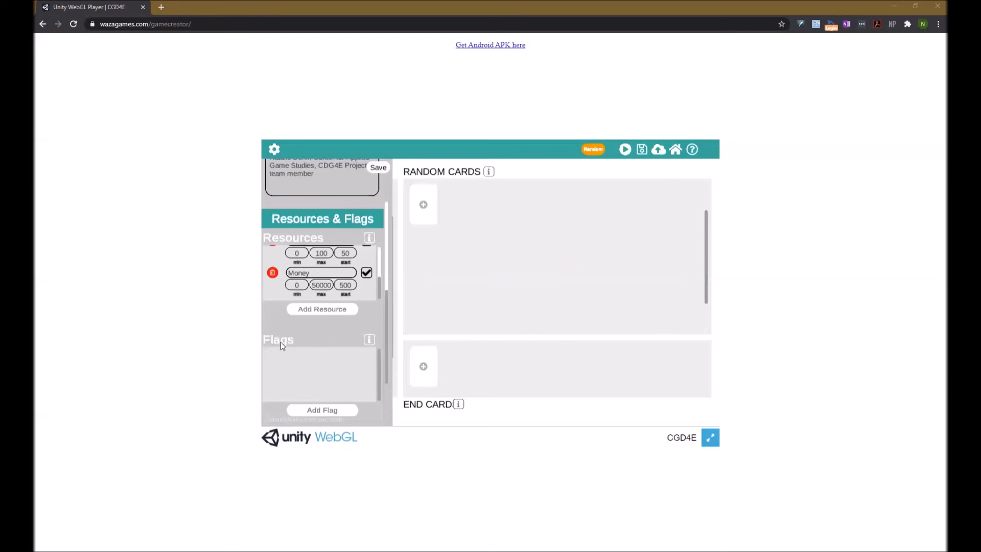
- Add a flag named "Cat" and save the game settings
left_click(316, 410)
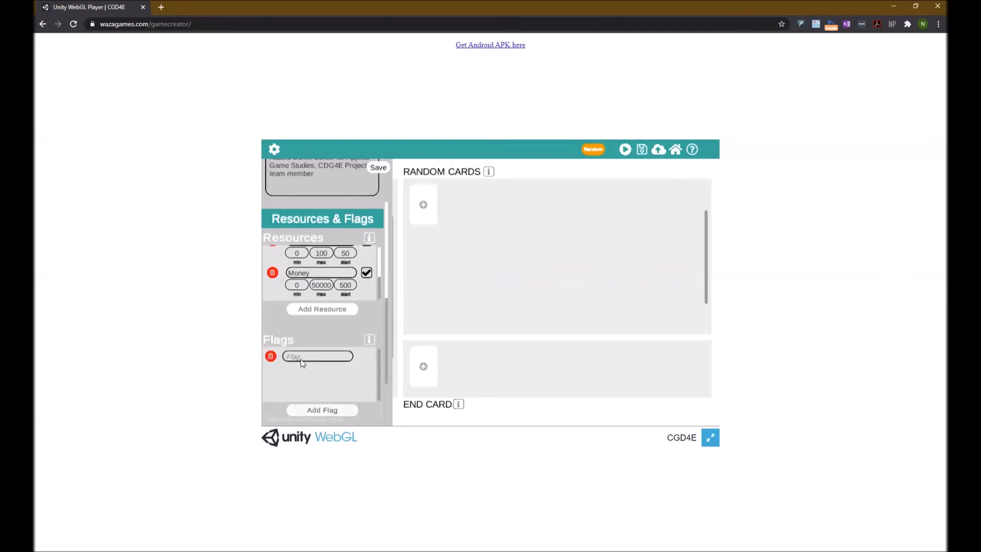
left_click(301, 361)
type("Cat")
left_click_drag(387, 308, 389, 207)
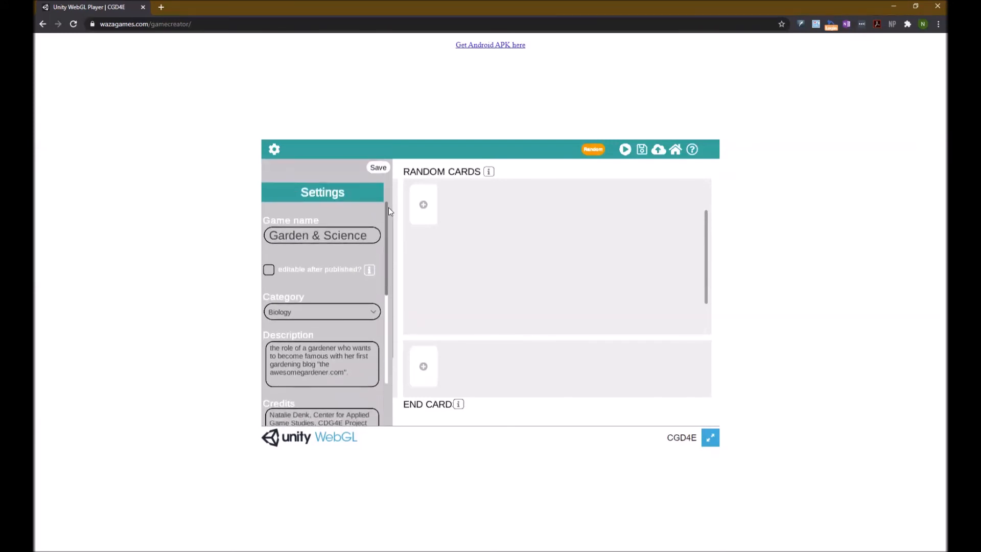
left_click(383, 170)
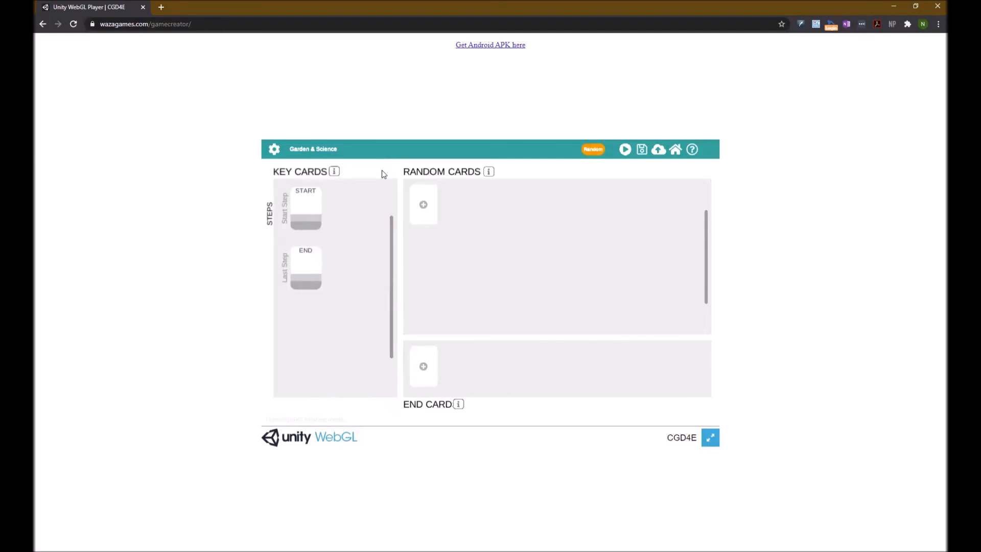
- Switch the game from random mode to story mode and back again, twice
left_click(587, 153)
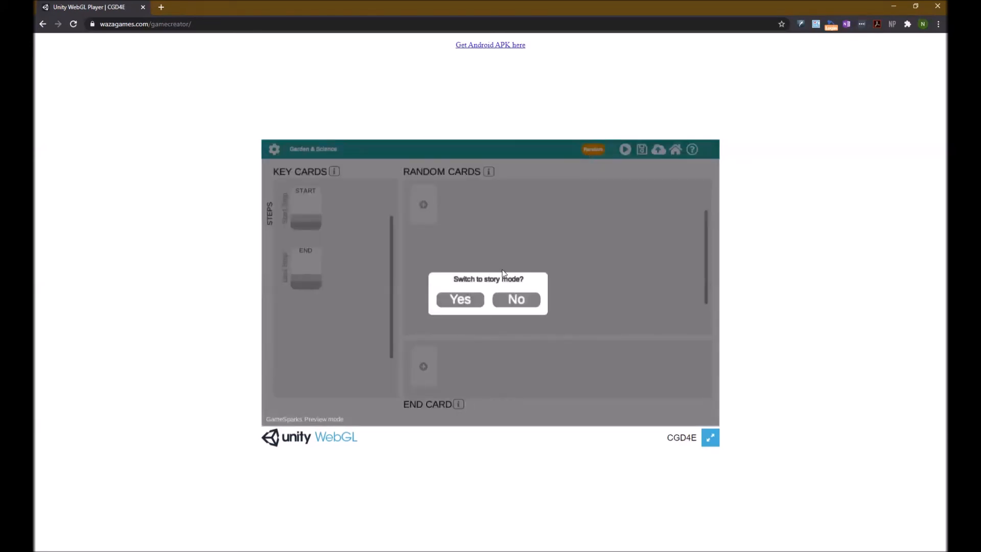
left_click(461, 299)
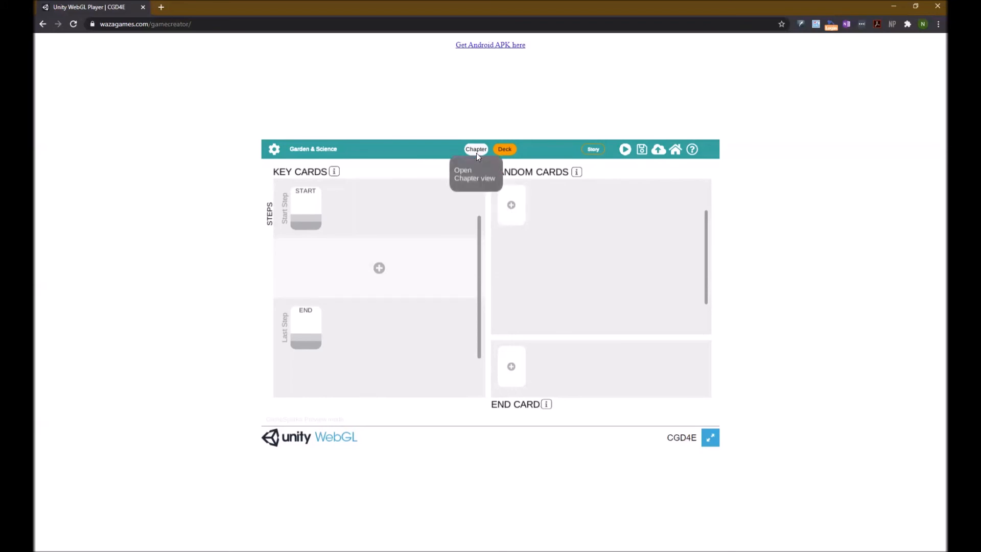
left_click(595, 149)
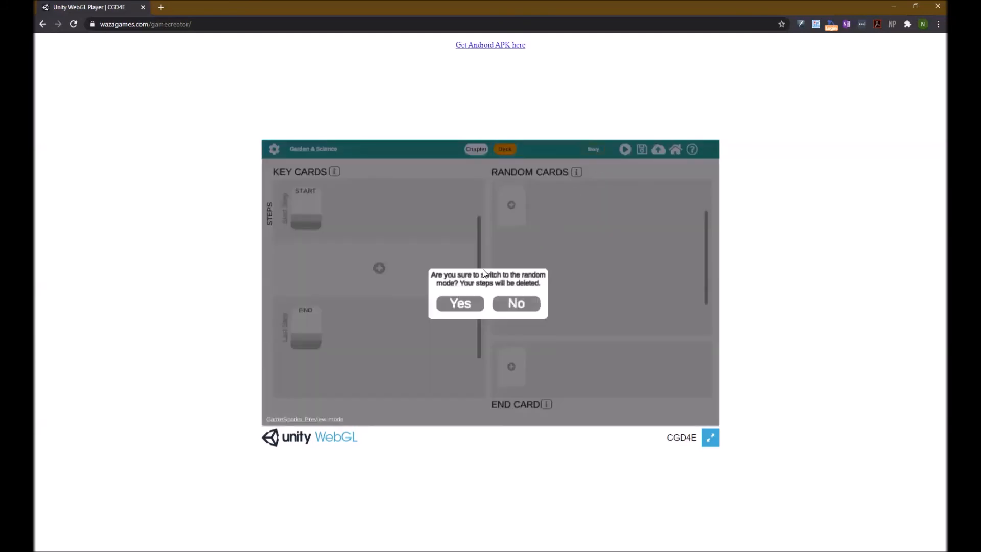
left_click(453, 305)
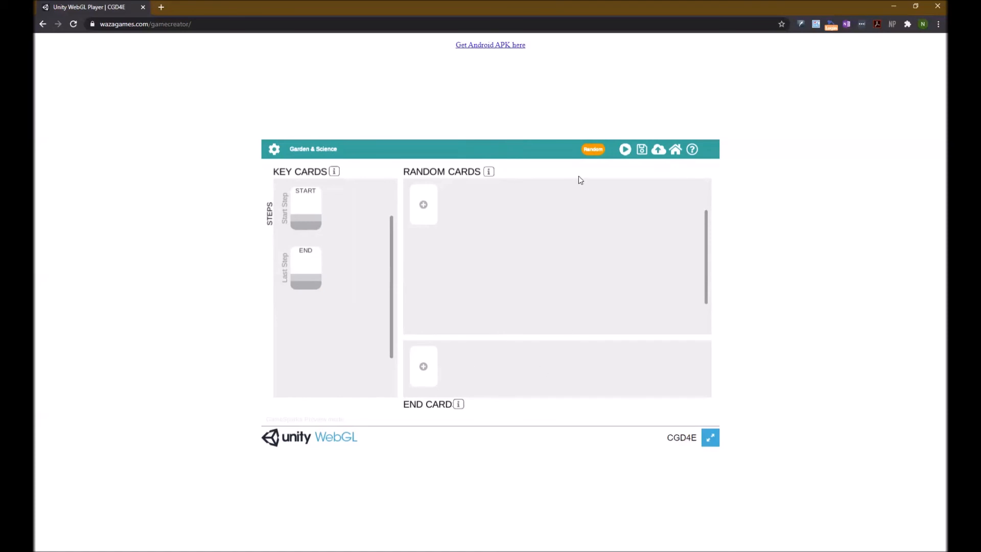
left_click(594, 149)
left_click(470, 297)
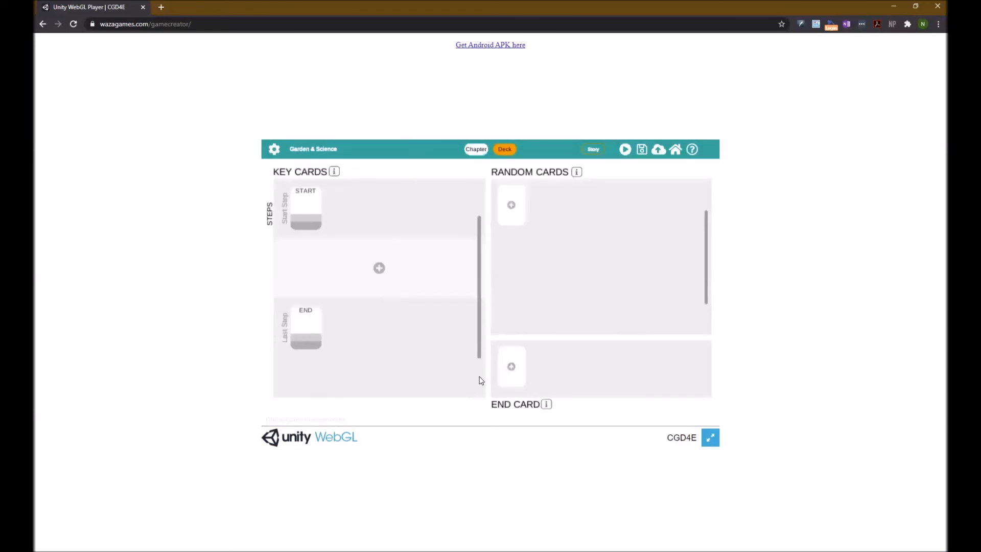
left_click(592, 149)
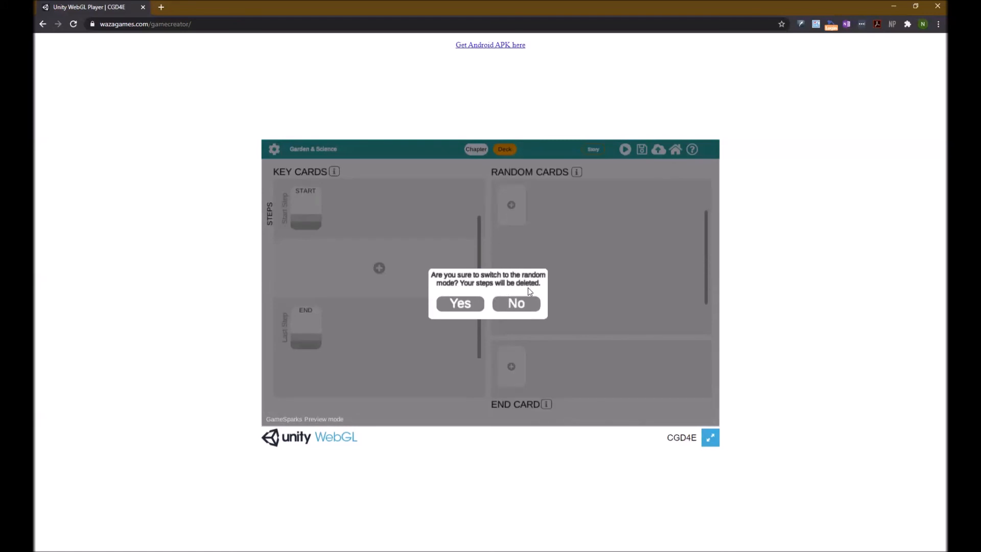
left_click(467, 305)
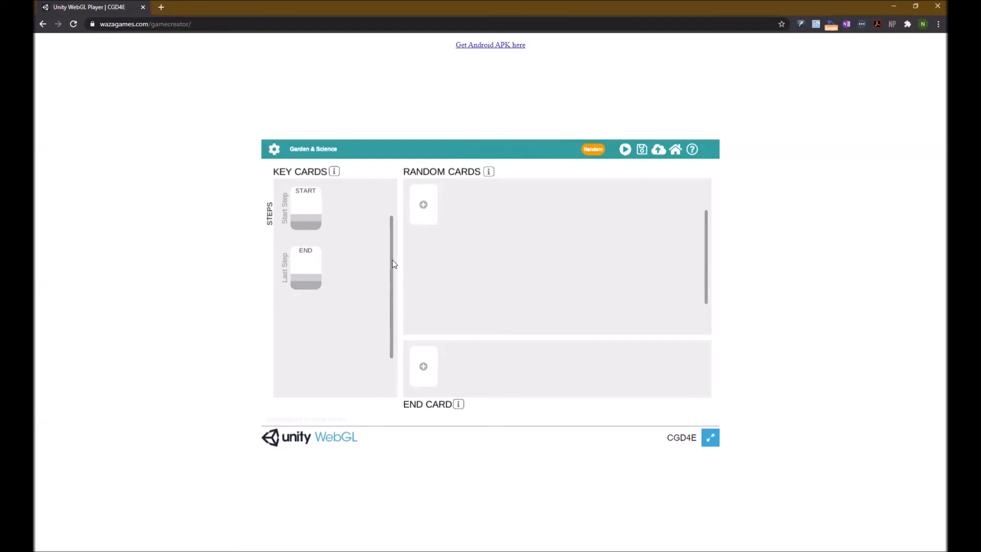
- Title the Start card "A new garden blog!" and write its intro about the new blog theawesomegardener.com and deciding on garden projects and posts
left_click(305, 208)
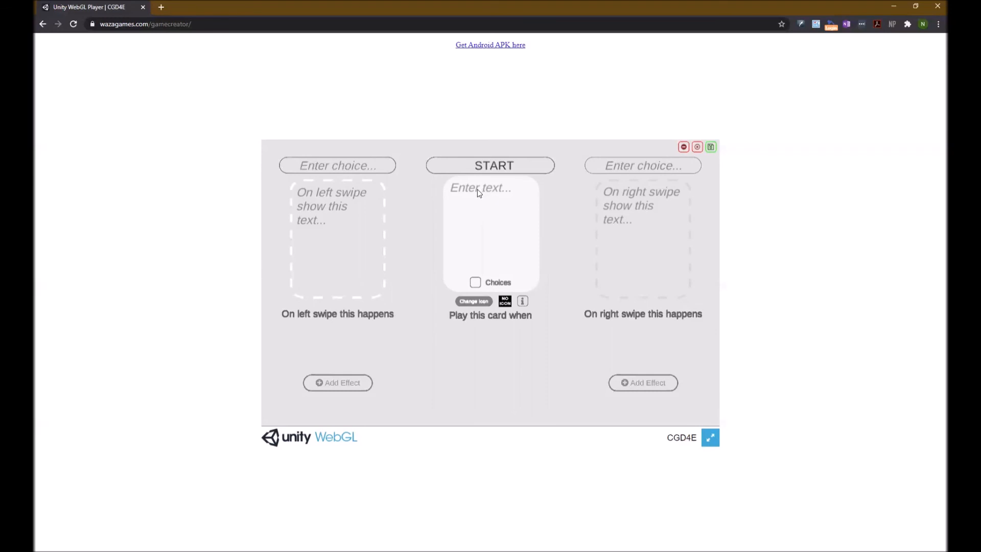
type("You just created your new blog theawesomegardener.com - Decide which garden projects you want to realize and which posts you want to share on your blog. Have fun! :)")
left_click(487, 167)
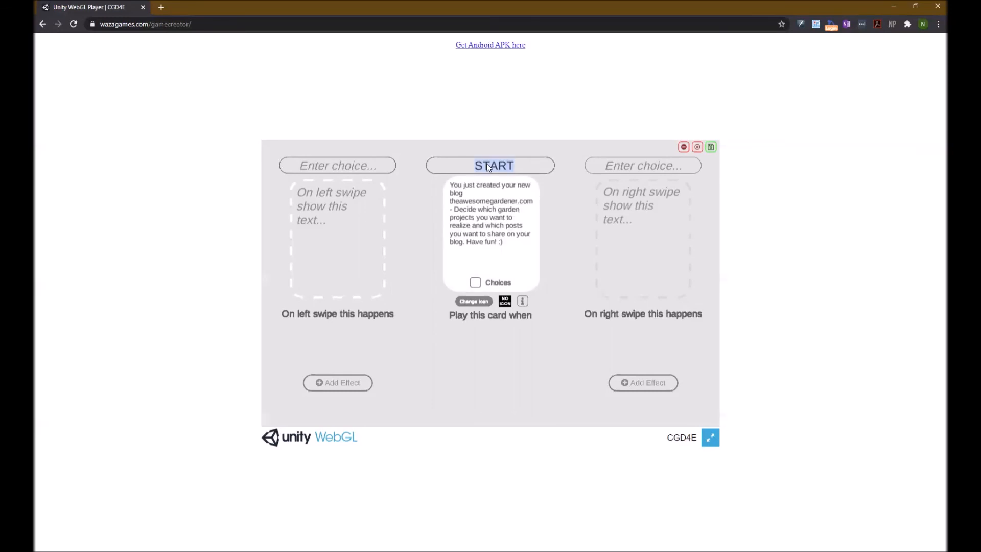
type("A new garden blog!")
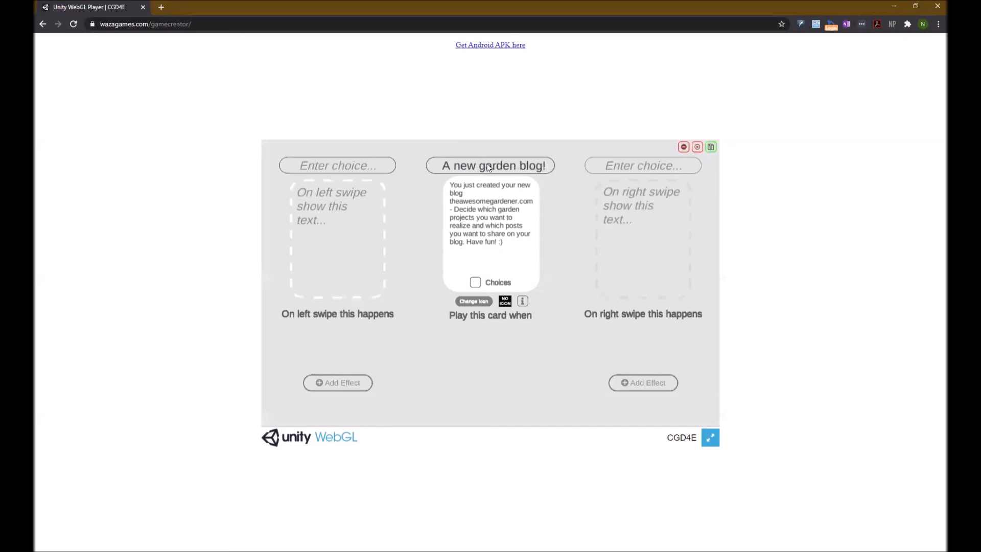
- Set the Start card's icon to the yellow garden trowel and enable its Choices option
left_click(474, 301)
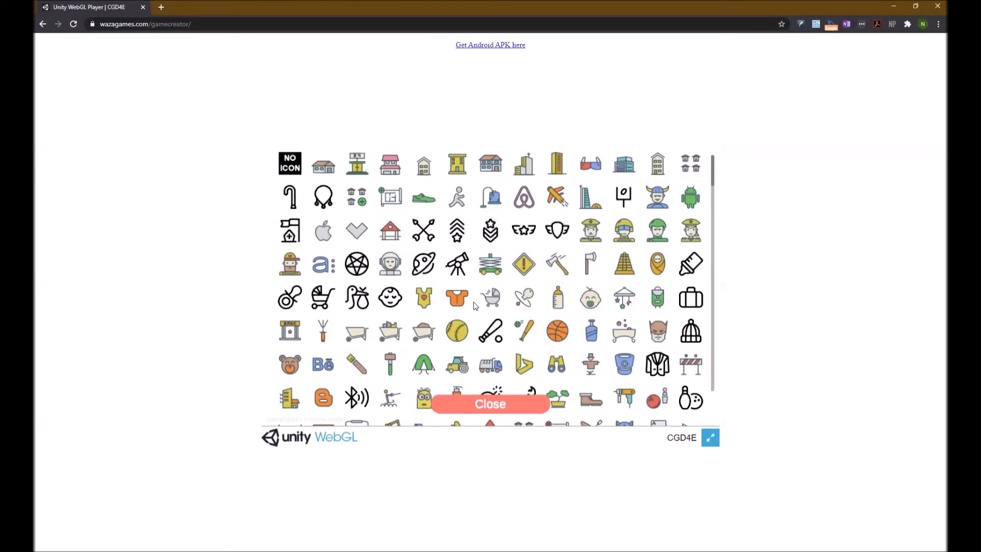
scroll(474, 306, "down", 10)
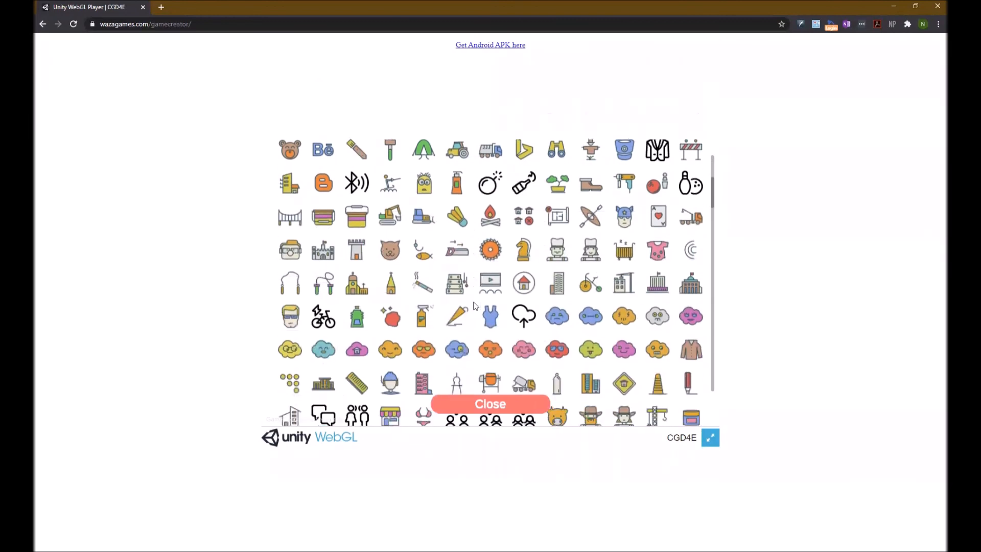
scroll(474, 306, "down", 8)
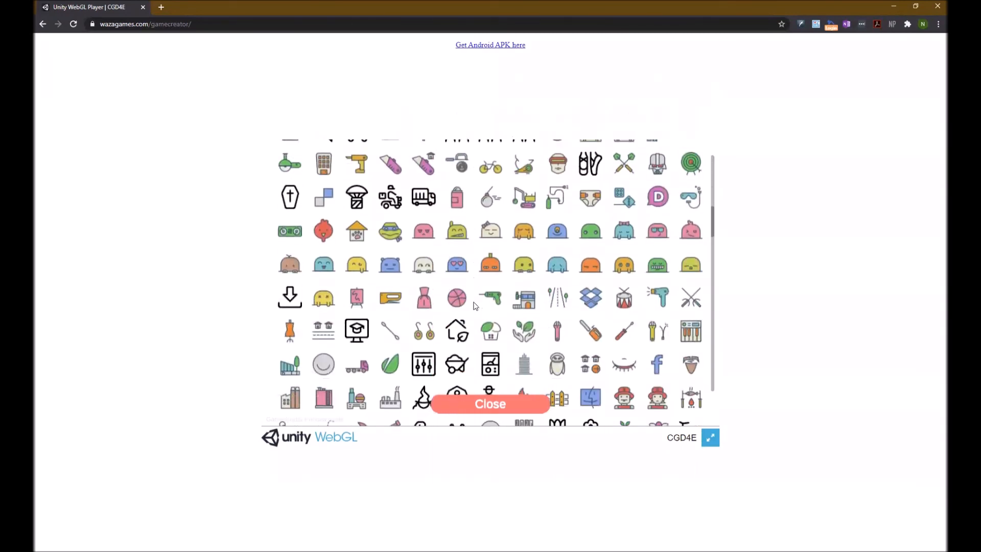
scroll(474, 306, "down", 4)
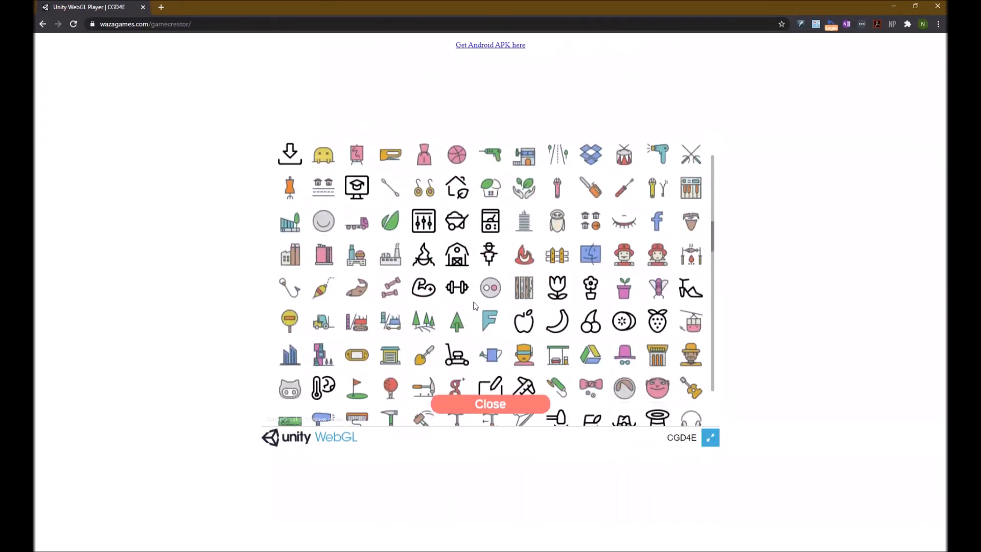
left_click(424, 354)
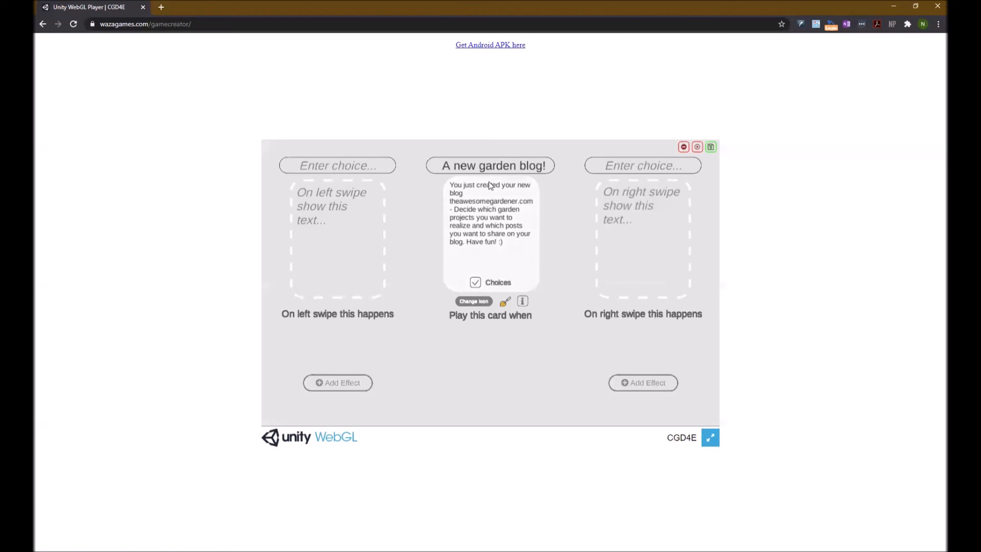
- Disable Choices on the Start card, set its single choice to "Yay!" with the response "Let's get started.", and save the card
left_click(475, 285)
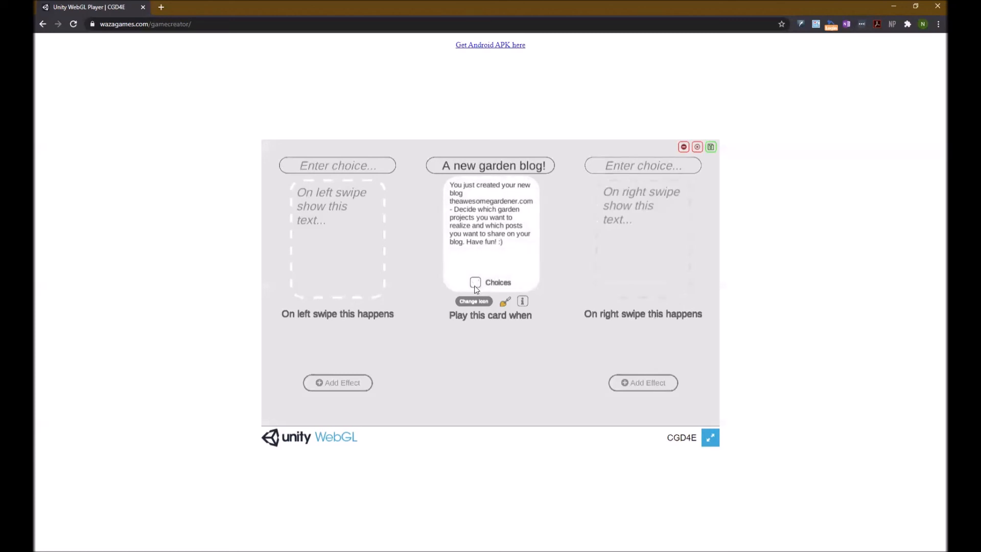
left_click(330, 167)
type("Yay!")
left_click(336, 225)
type("Let's get started!")
left_click(711, 149)
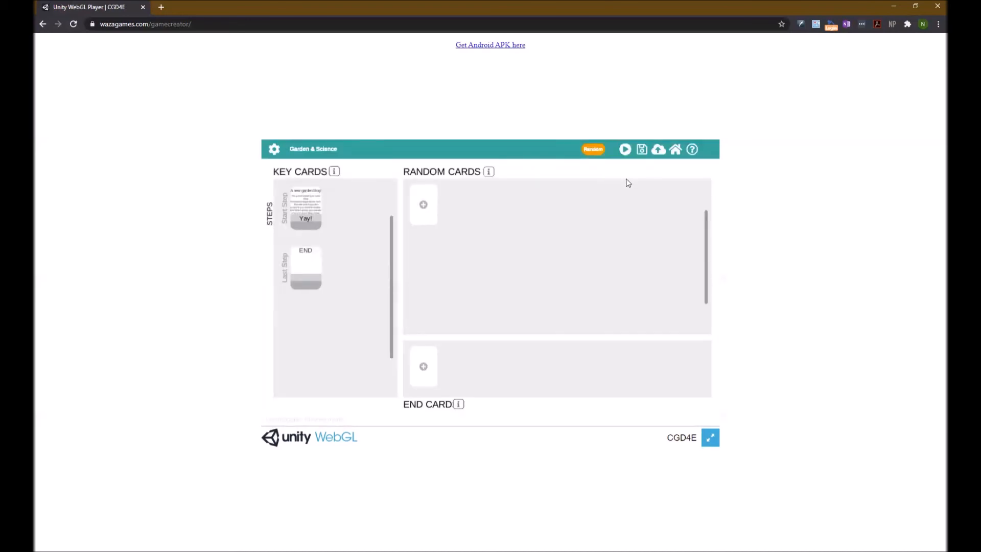
- Play-test the game by swiping through the start, response and END cards until back in the card editor
left_click(625, 149)
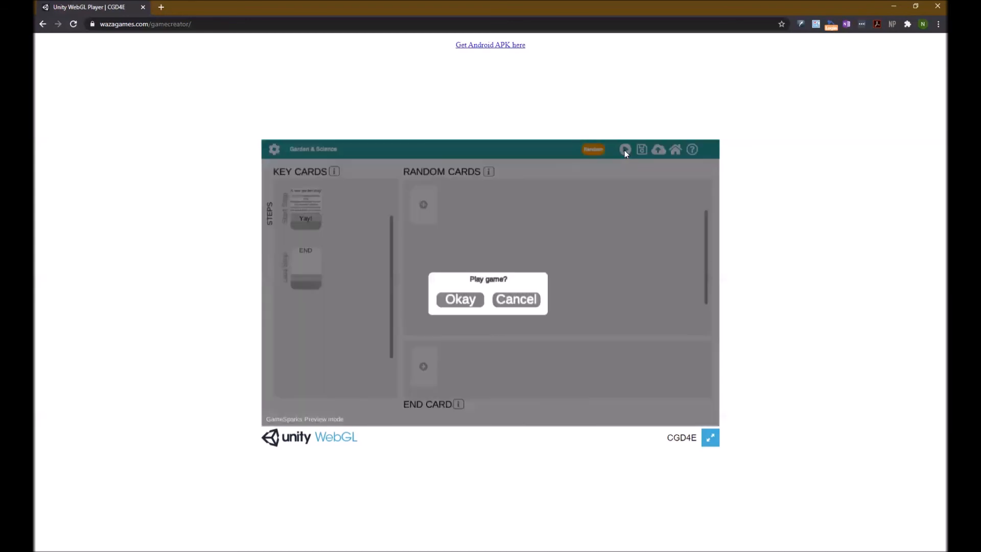
left_click(470, 300)
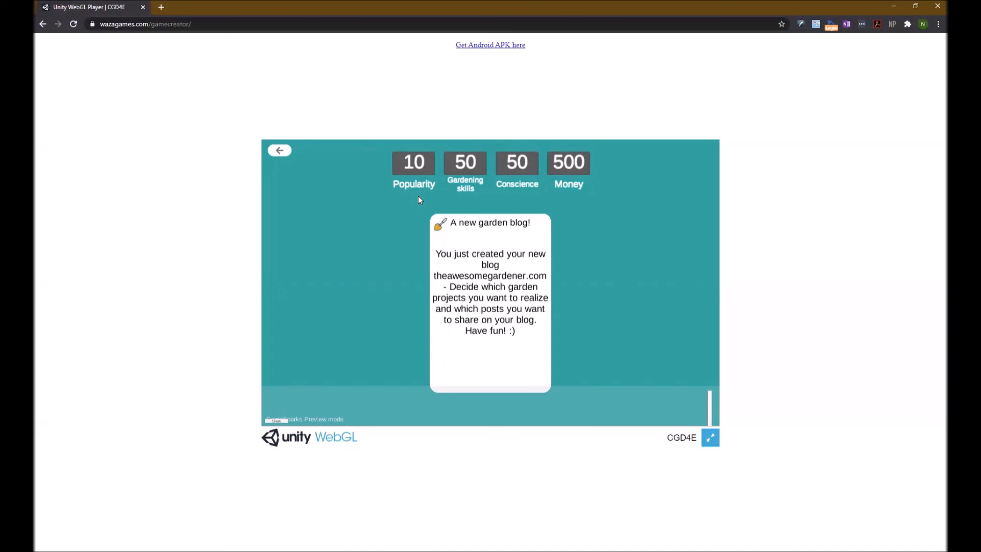
left_click_drag(490, 295, 655, 360)
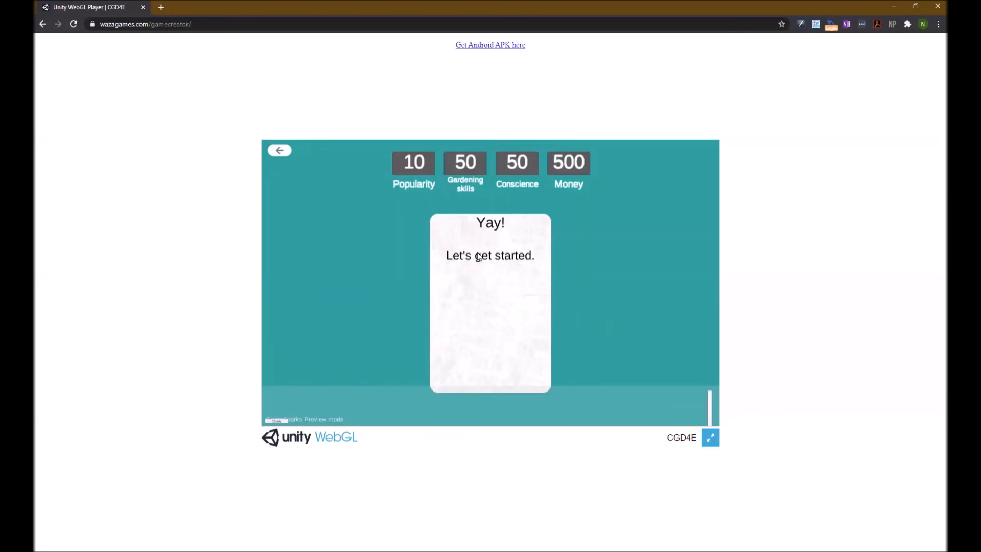
left_click_drag(479, 257, 587, 286)
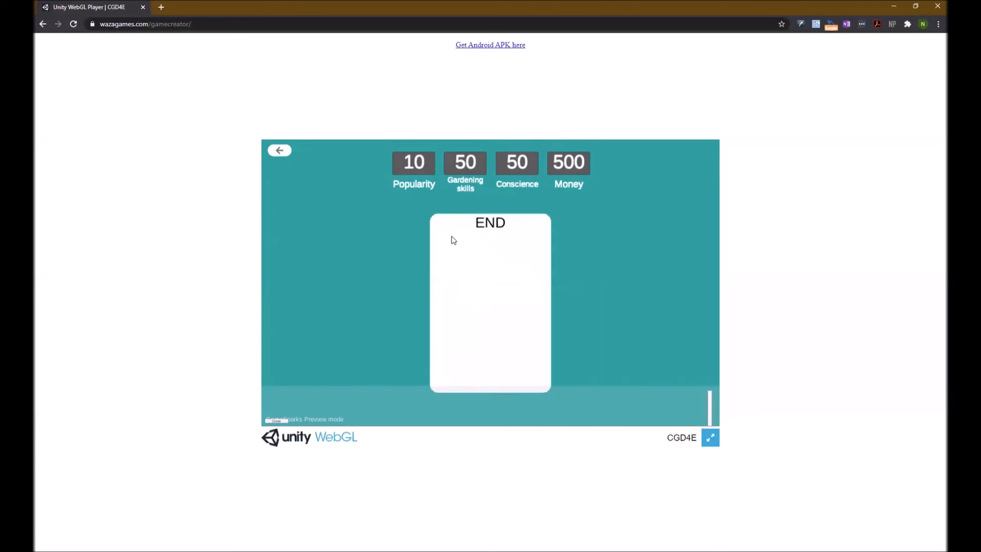
left_click_drag(452, 237, 814, 338)
left_click(617, 266)
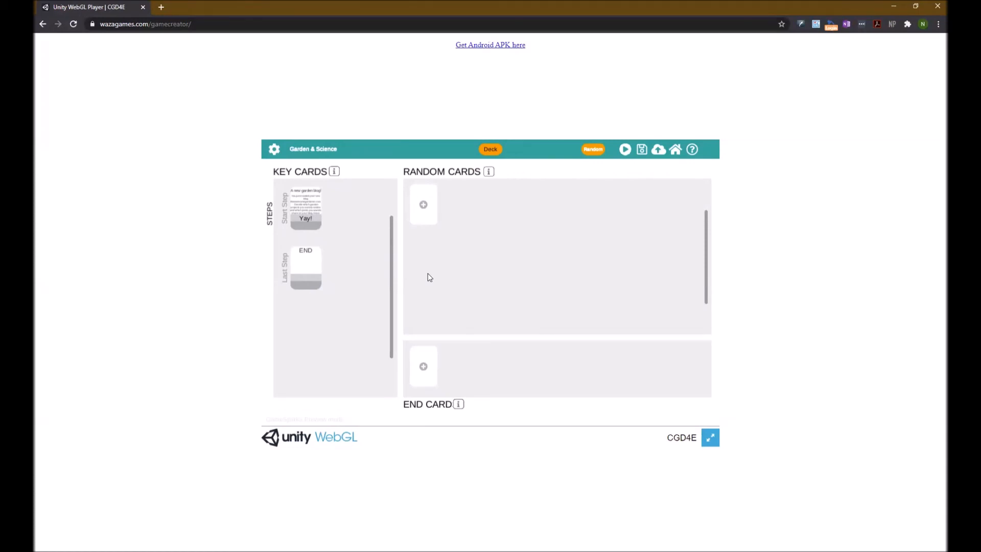
- Add a random card "Your next blog entry" with choices "Raspberry Pi" and "Raspberry Pie", and give its left swipe a Popularity +10 effect
left_click(423, 205)
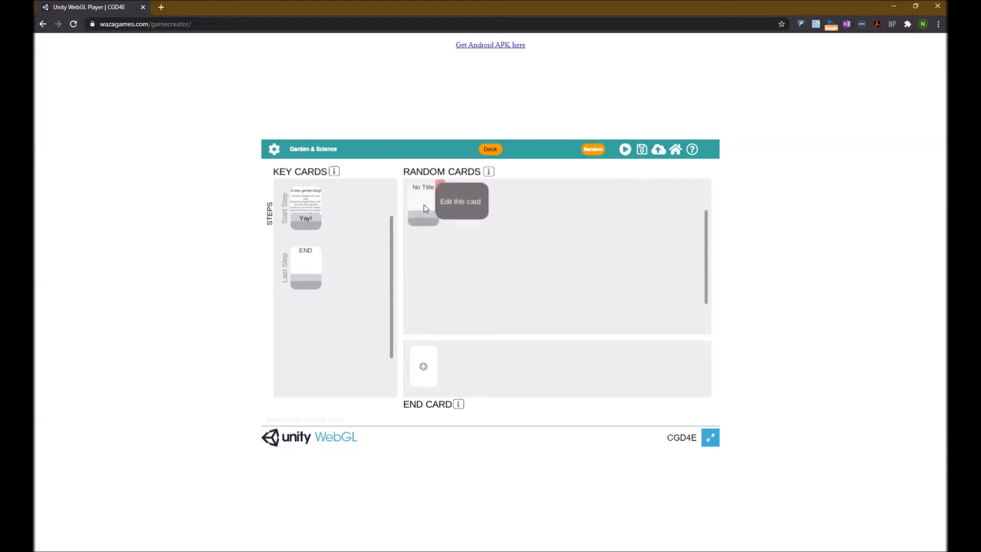
left_click(423, 207)
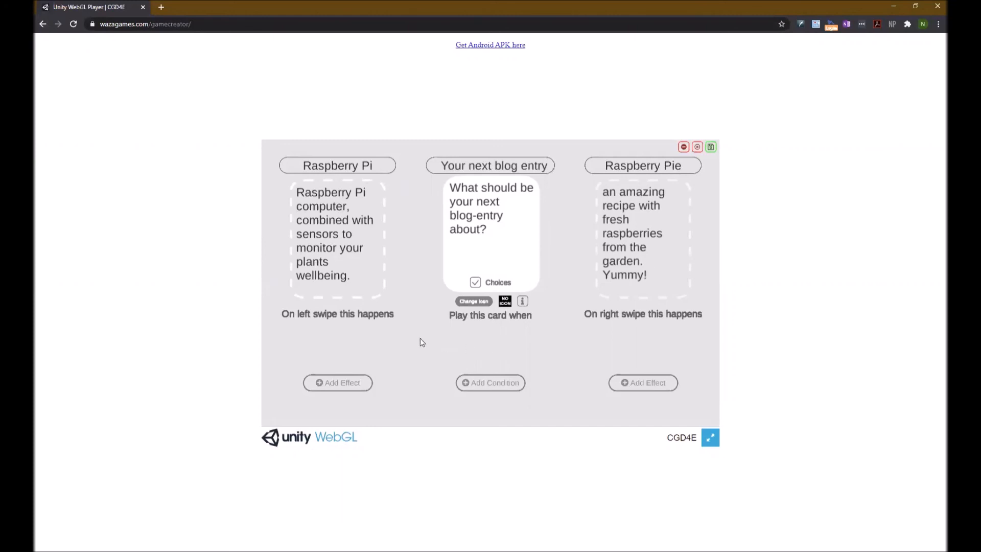
left_click(334, 385)
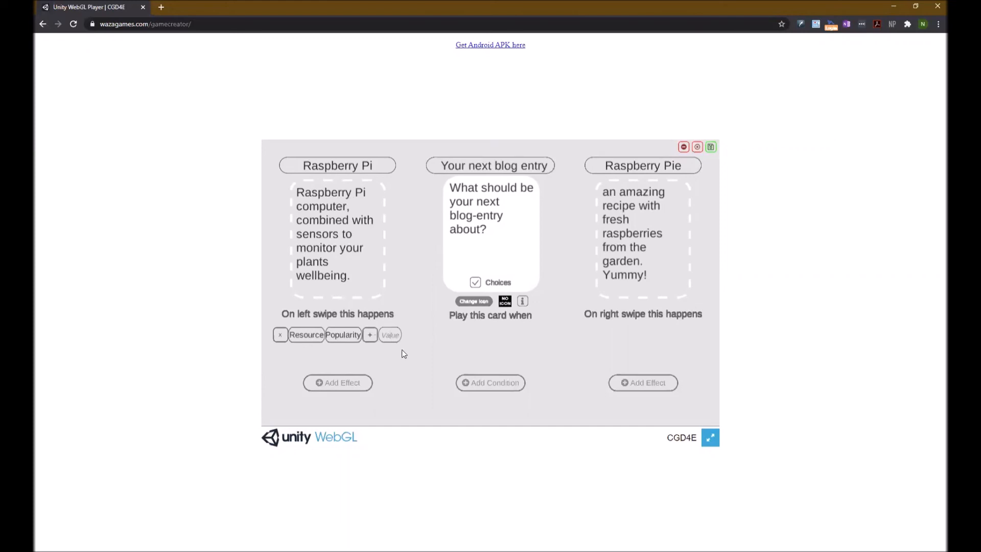
type("0")
- Add two more left-swipe effects to the blog entry card: Gardening skills +10 and Money -100
left_click(351, 380)
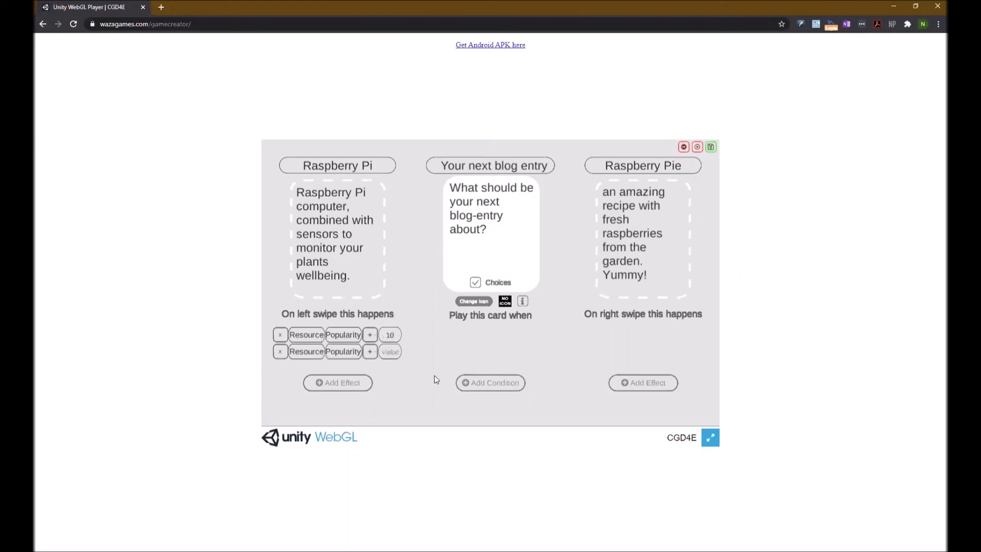
left_click(344, 356)
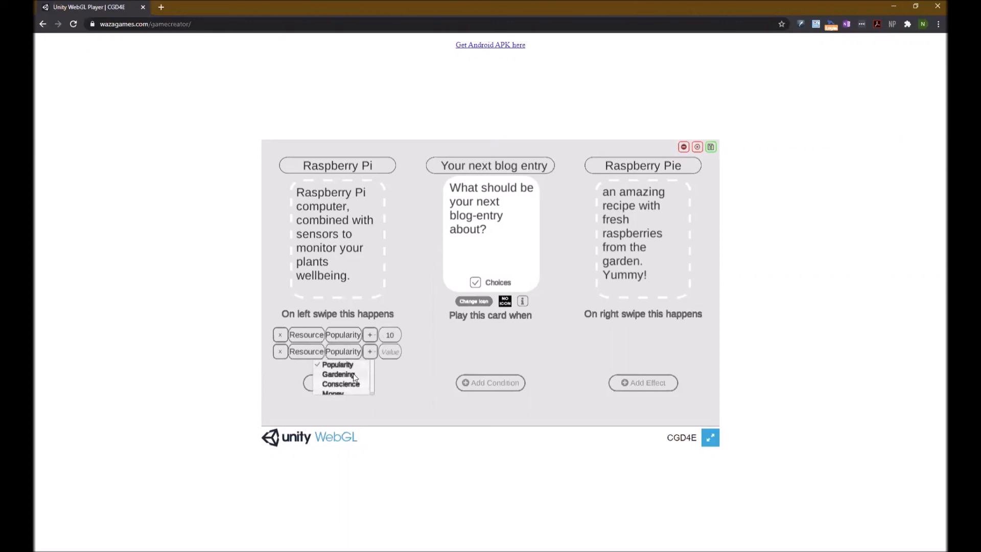
left_click(353, 376)
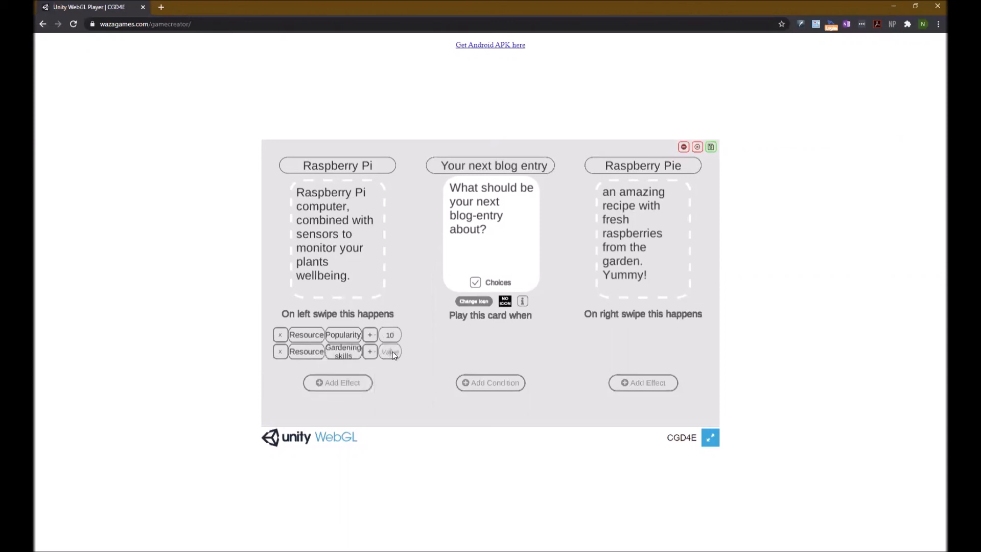
left_click(338, 389)
left_click(352, 368)
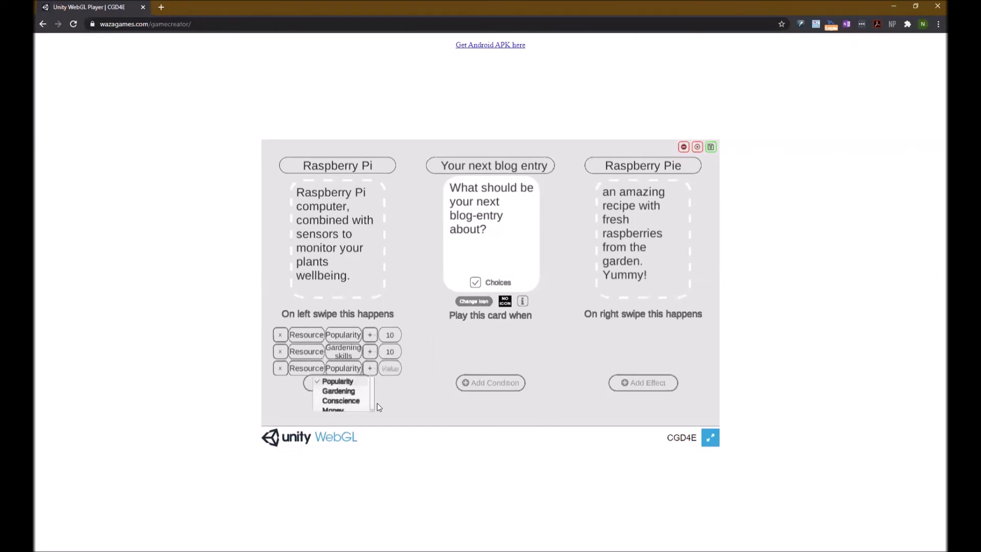
left_click(353, 409)
left_click(371, 369)
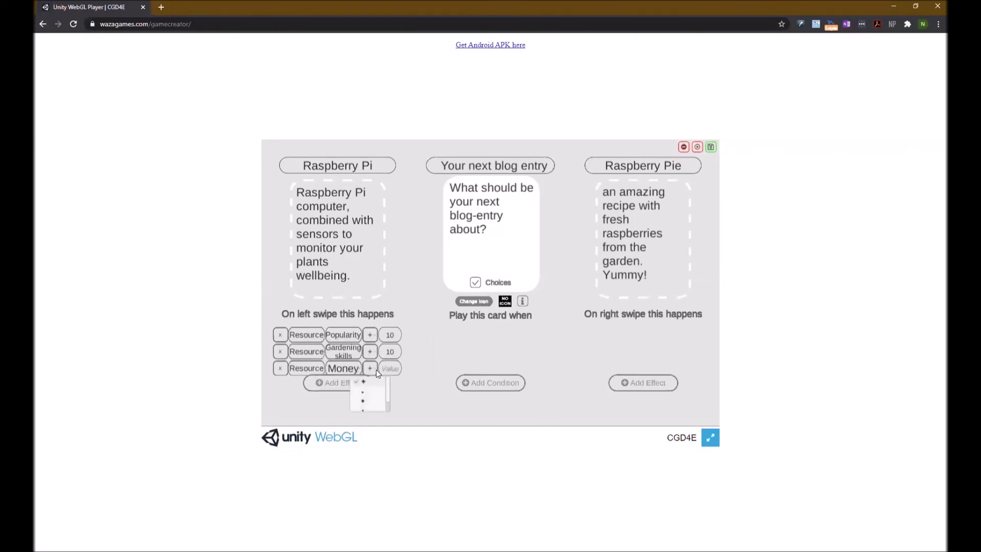
left_click(363, 392)
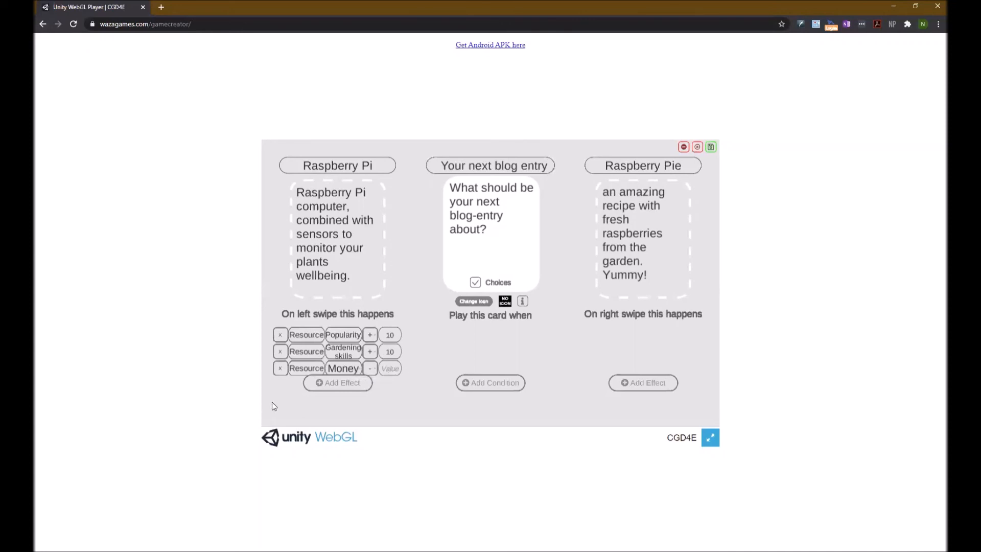
type("100")
- Give the "Raspberry Pie" choice a right-swipe effect of Popularity +3
left_click(649, 385)
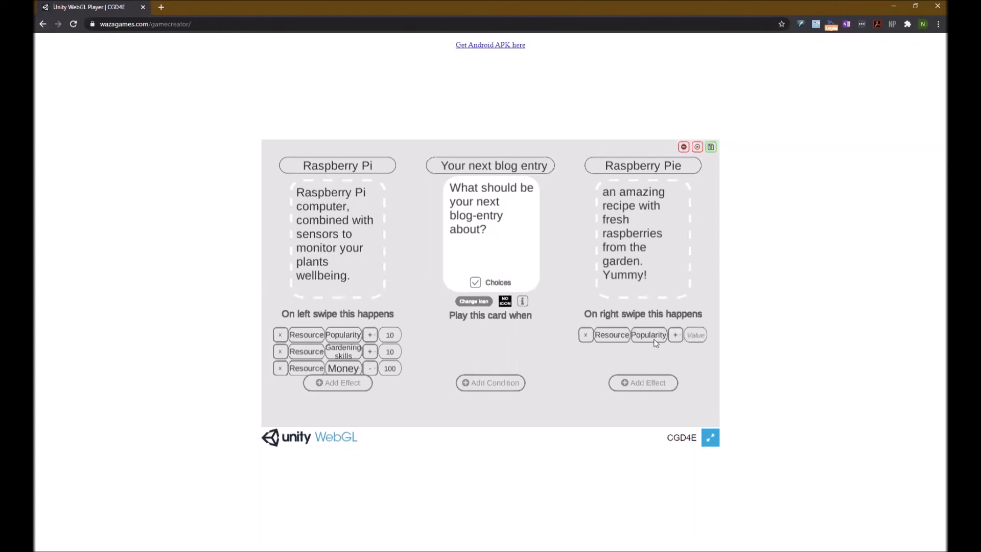
left_click(697, 339)
type("3")
- Add a second right-swipe effect of Money -15 to the blog entry card and save the card
left_click(638, 385)
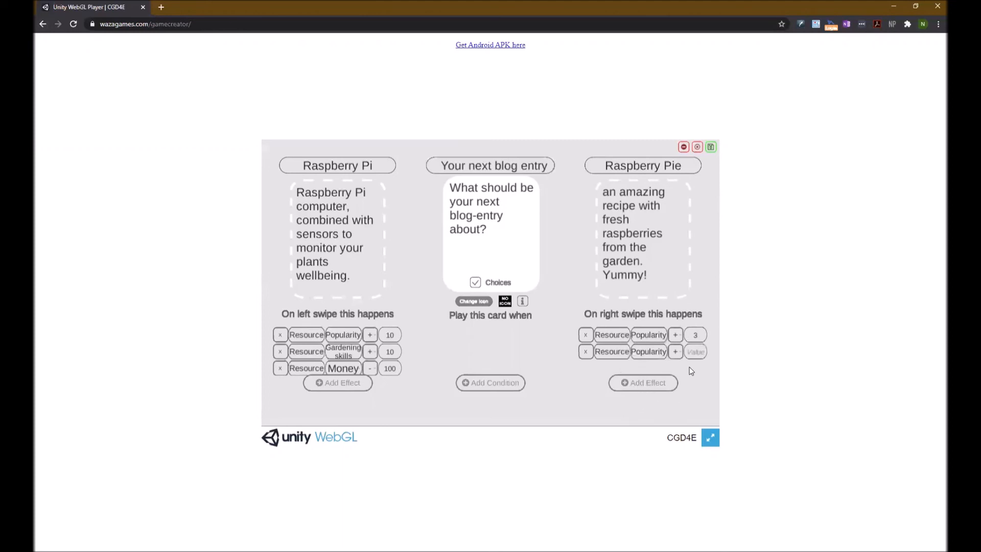
left_click(657, 354)
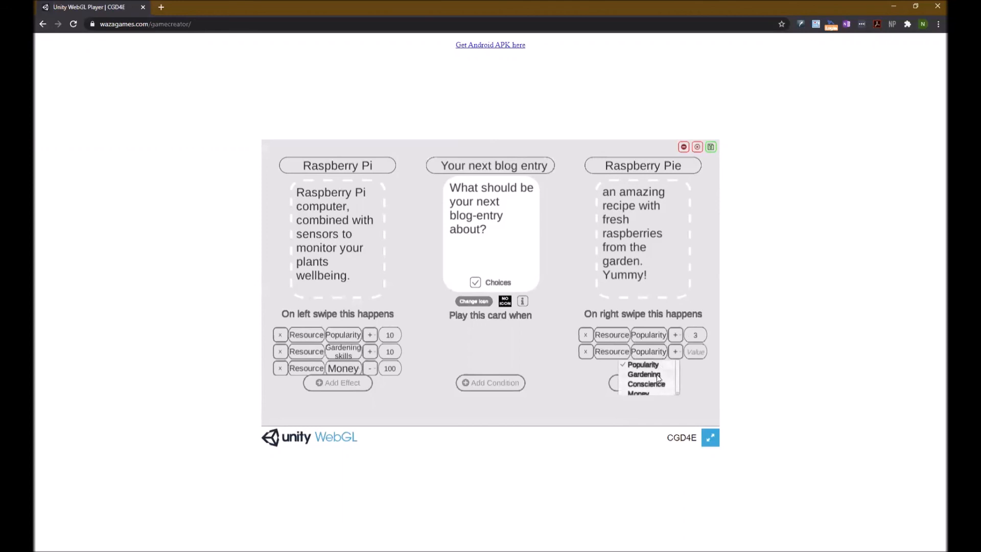
scroll(658, 375, "down", 3)
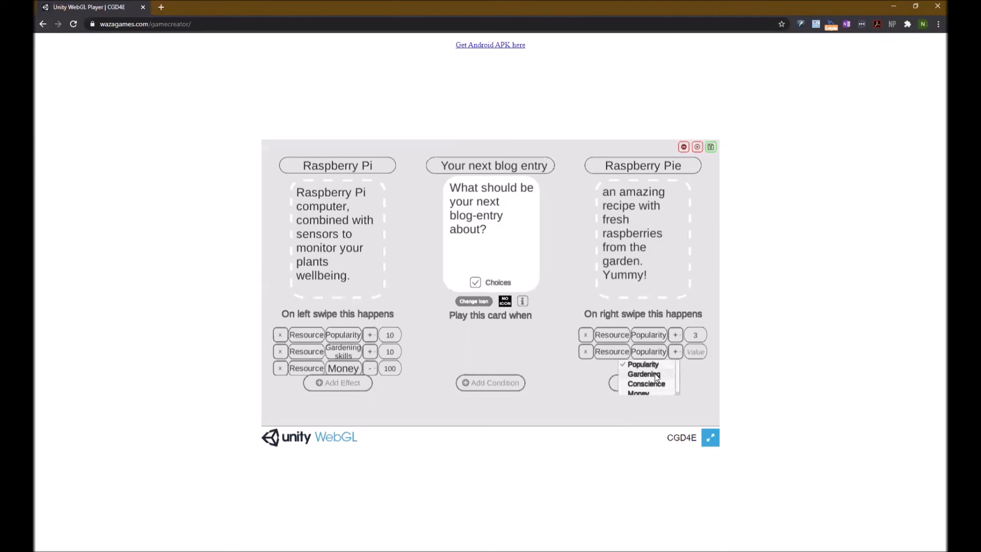
left_click(637, 392)
left_click(675, 352)
left_click(680, 376)
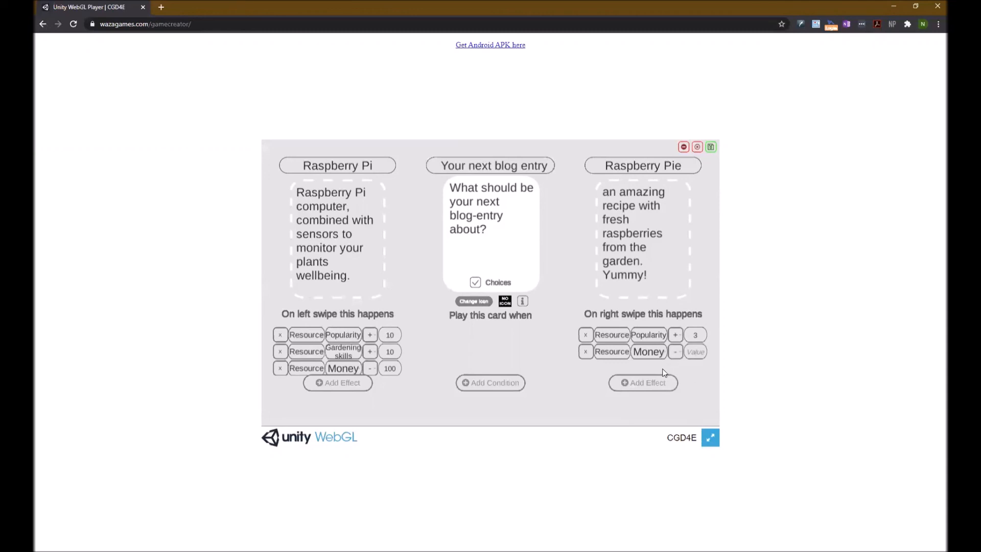
type("10")
key("BackSpace")
type("5")
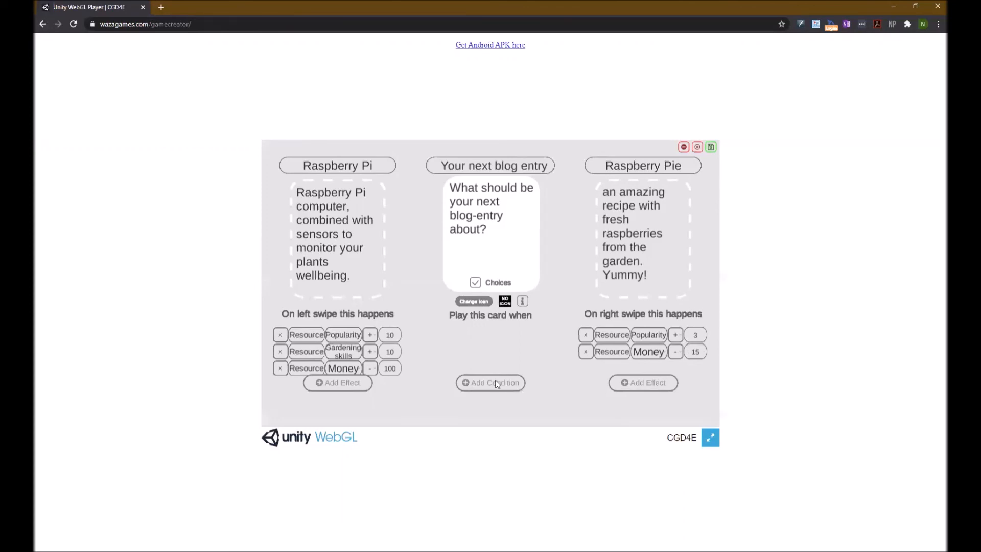
left_click(711, 146)
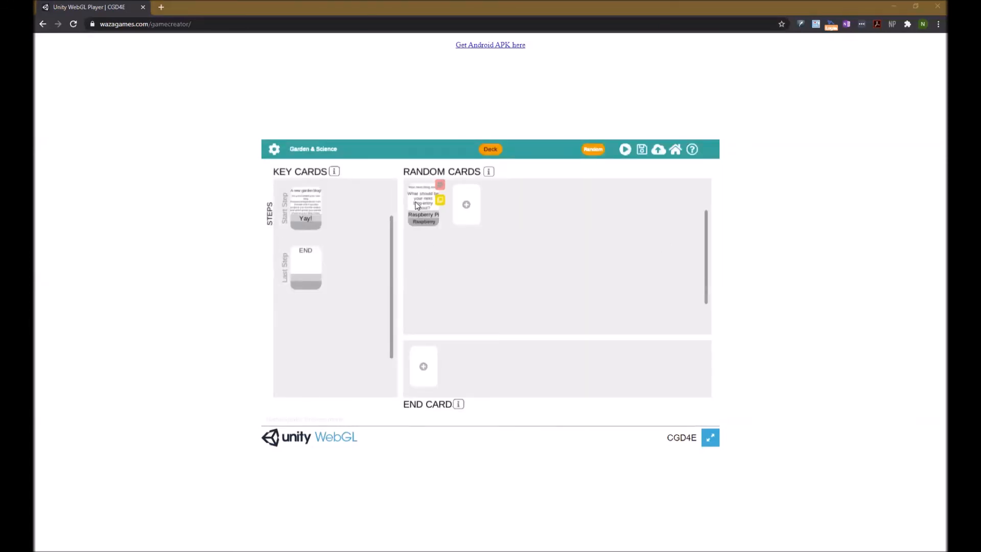
- Add a random card titled "Rainbow Tomatoes" and start its text with "You found seeds for rainbow-colored tomatoes"
left_click(466, 206)
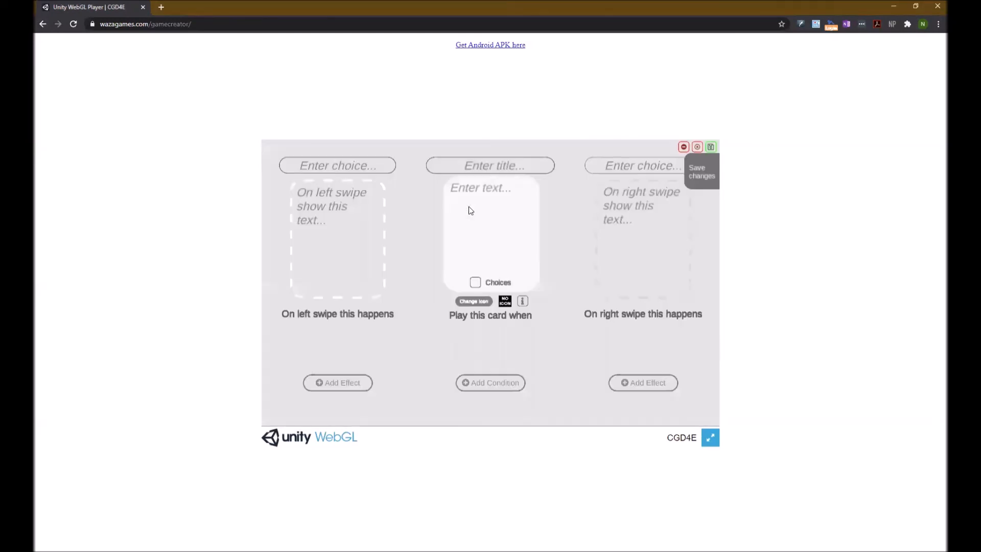
left_click(465, 171)
type("Rainbow ")
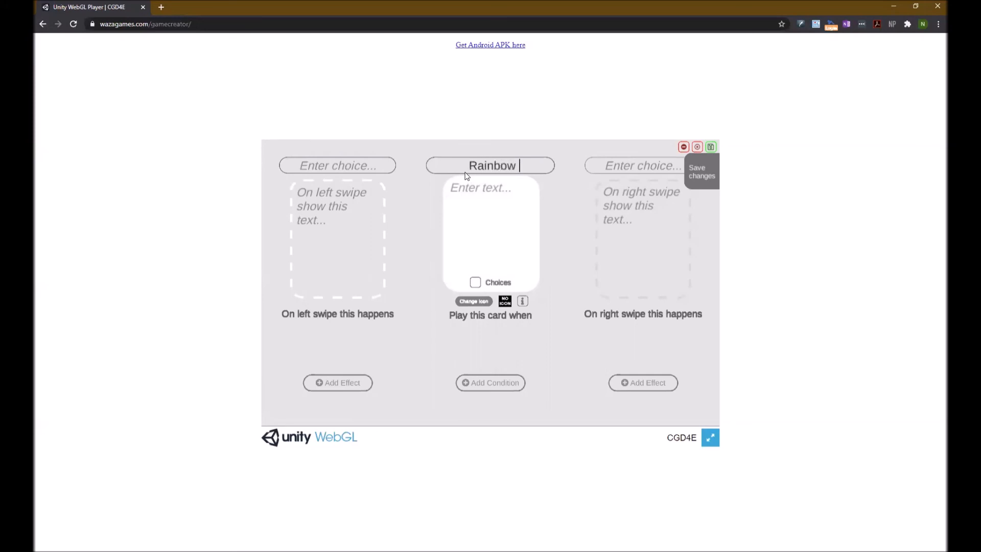
type("Tomatoes")
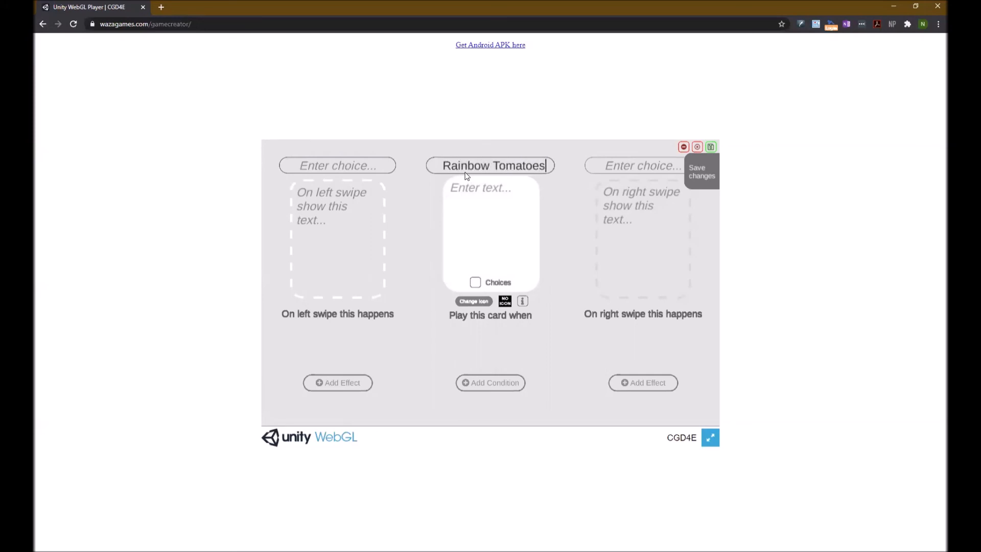
left_click(487, 199)
type("Y")
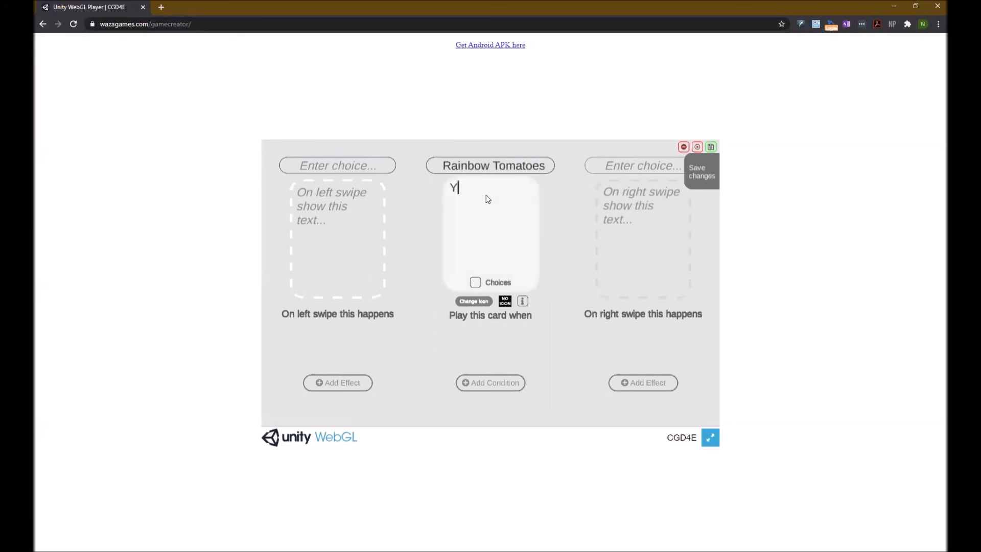
type("ou found seeds for rainbow-color")
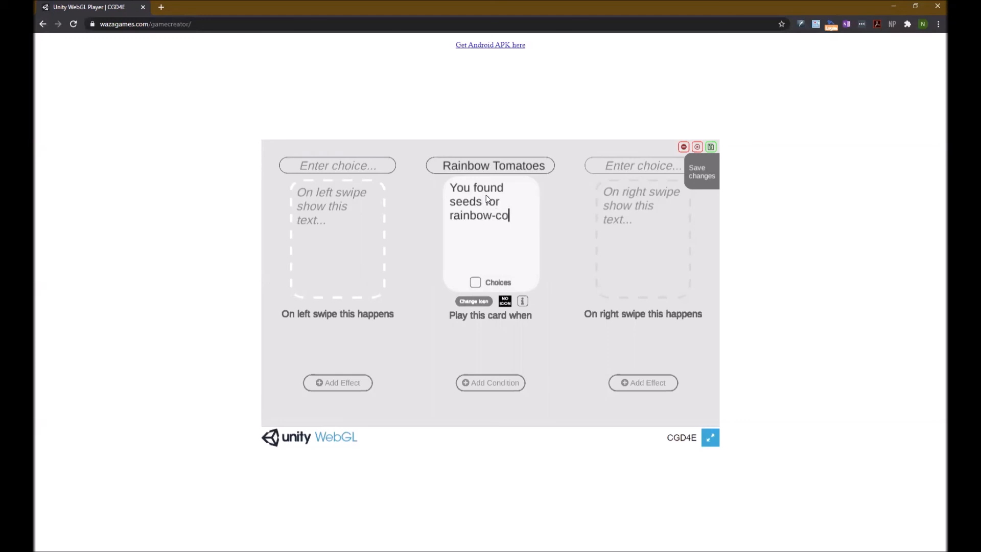
type("ed toma")
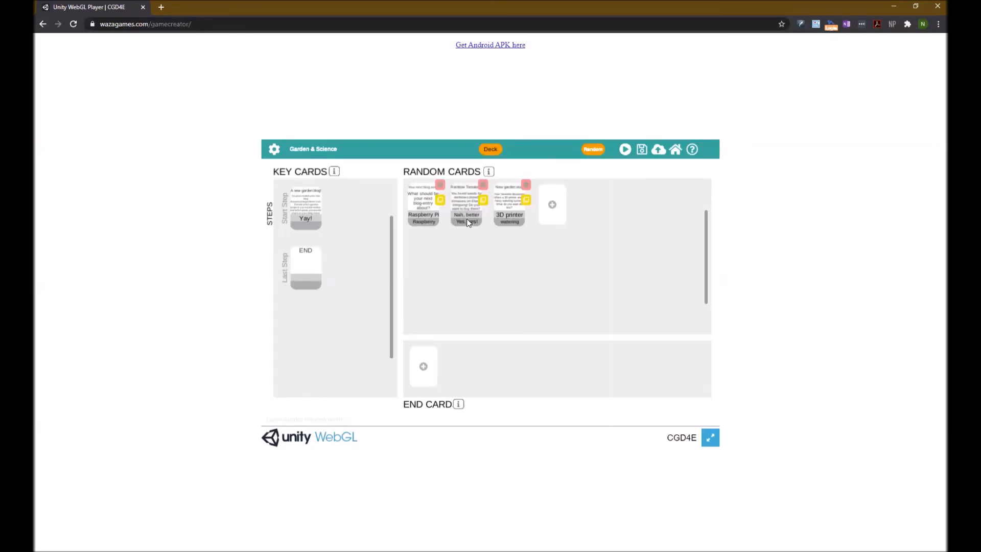
- Add a random card titled "Garden cat" with the text "A pretty ugly stray cat keeps coming to your garden. Do you want to adopt it?"
left_click(552, 206)
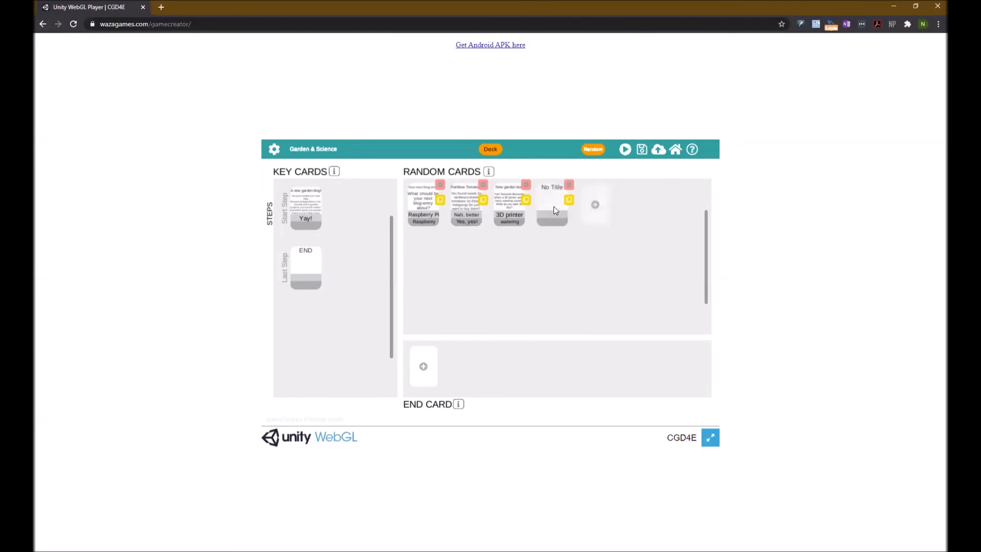
left_click(555, 210)
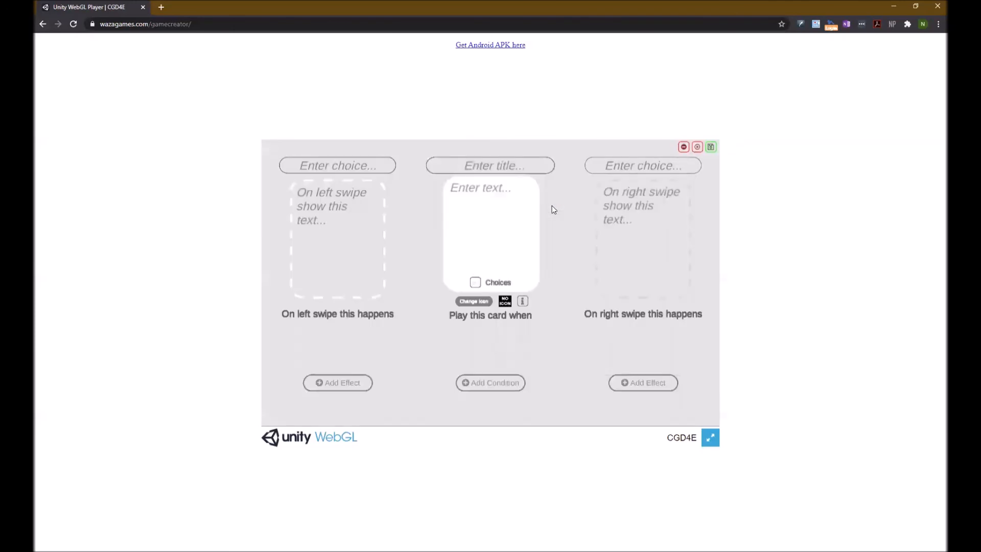
left_click(494, 174)
type("Garden cat")
left_click(502, 191)
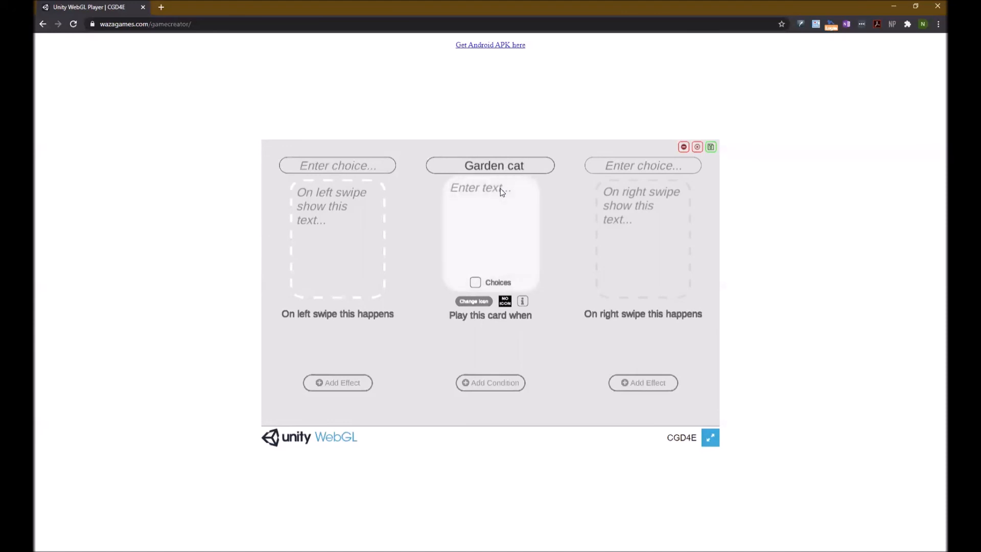
type("A pretty ugly stray cat keeps coming to your garden. Do you want to adopt it?")
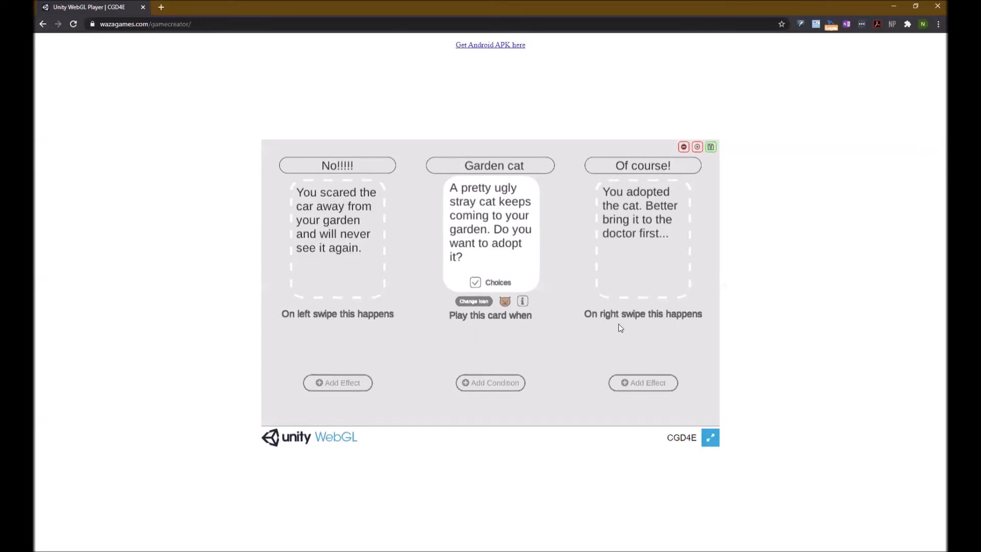
- Give the "Of course!" choice of the Garden cat card a right-swipe effect of Conscience +10
left_click(645, 384)
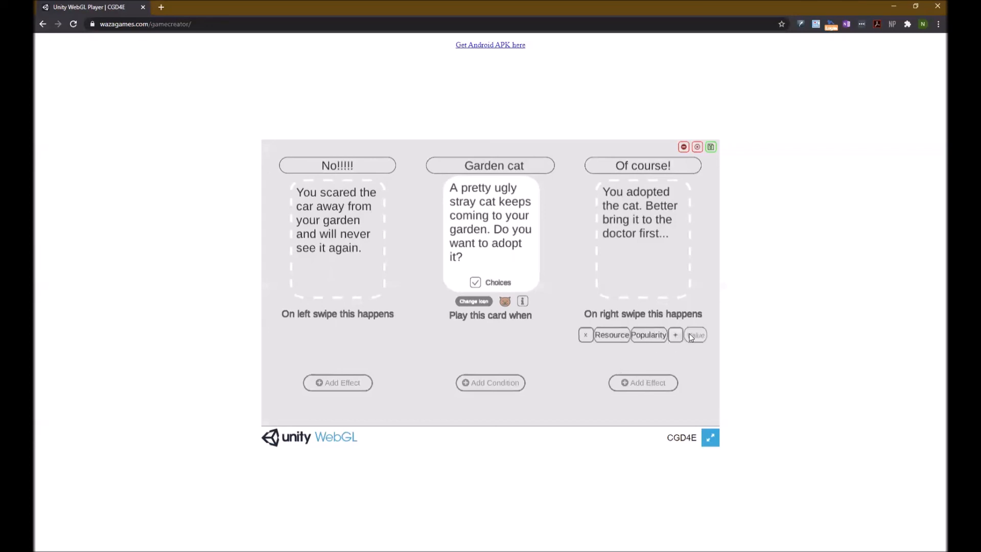
left_click(658, 334)
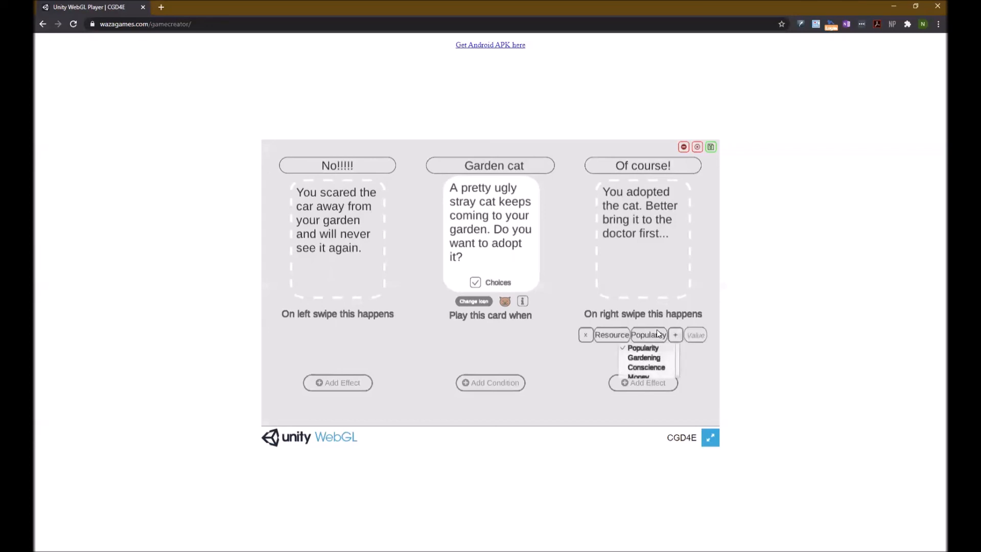
left_click(662, 366)
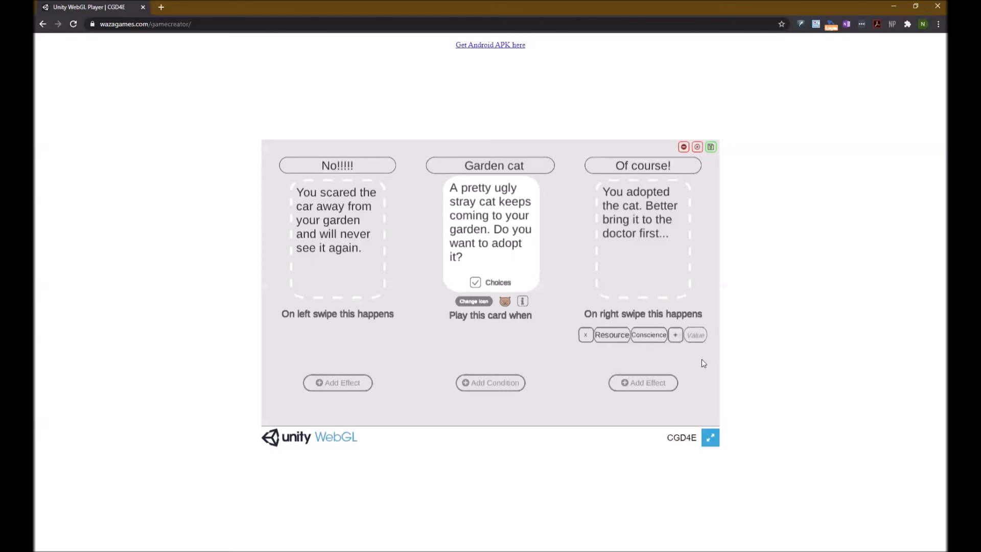
left_click(695, 335)
type("10")
- Add a second right-swipe effect of Money -100 to the Garden cat card
left_click(642, 383)
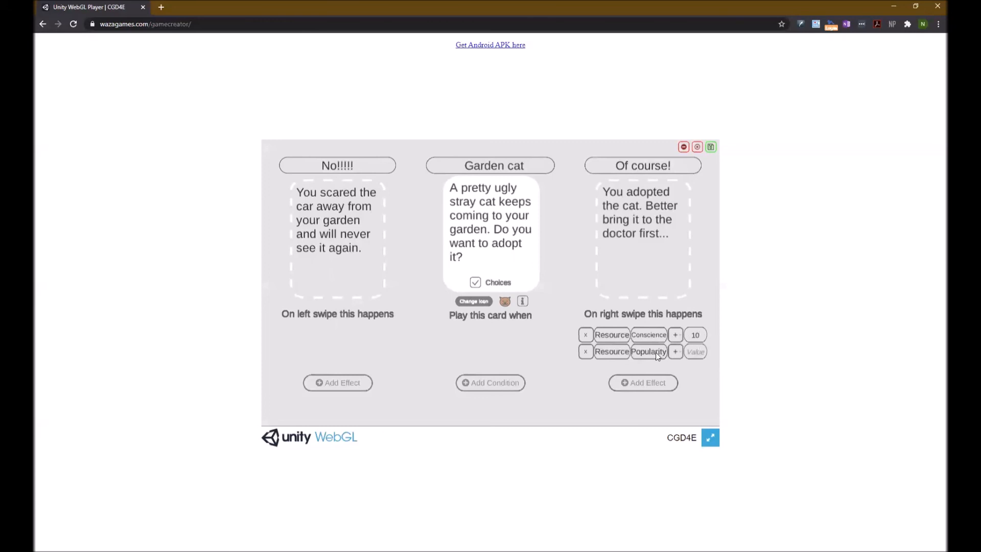
left_click(655, 351)
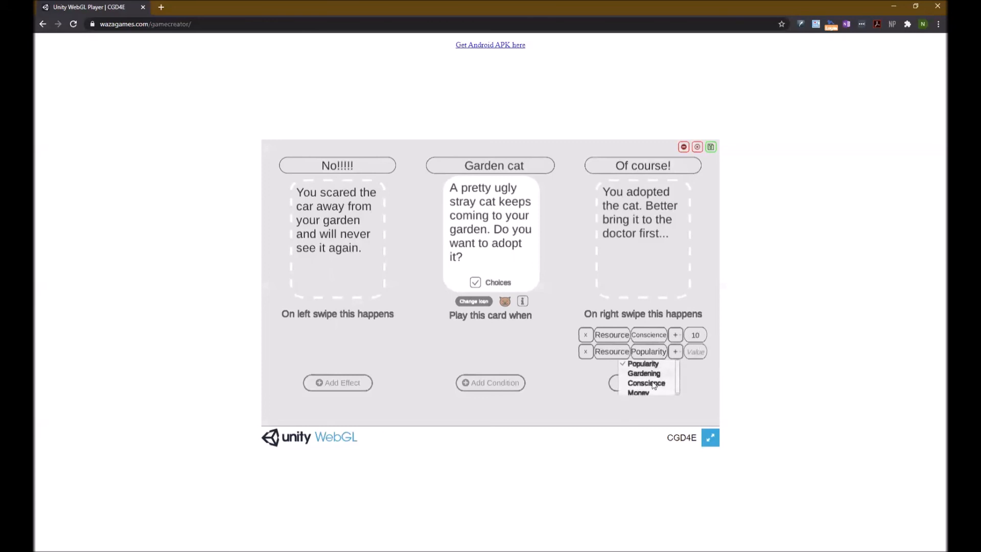
left_click(647, 393)
left_click(675, 351)
left_click(679, 374)
left_click(686, 353)
type("100")
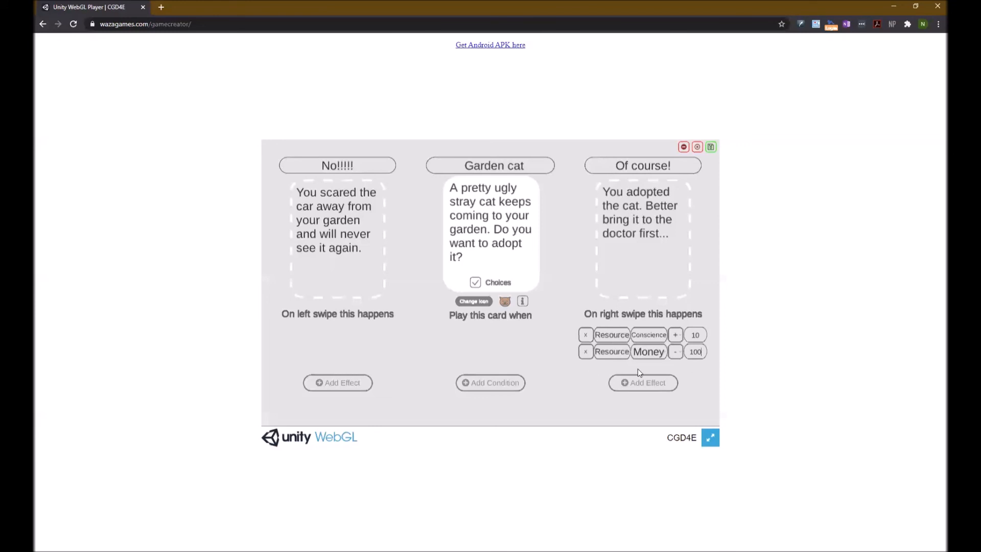
- Add a third right-swipe effect that sets the Cat flag to true, and save the Garden cat card
left_click(643, 384)
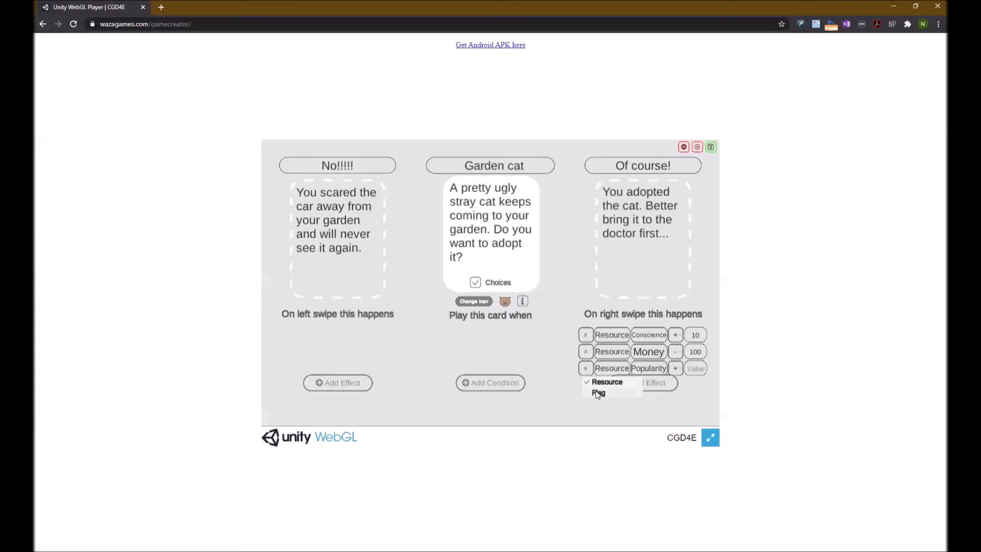
left_click(597, 394)
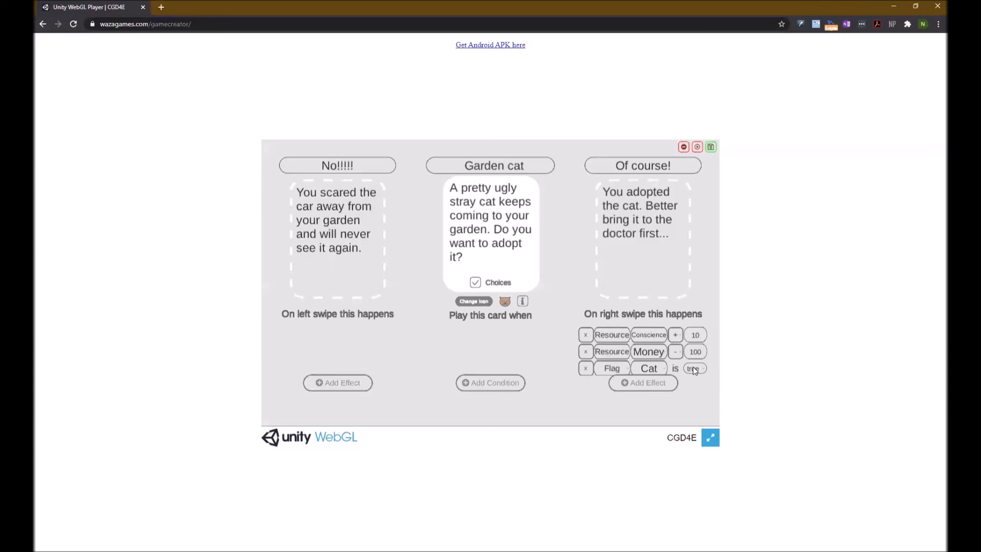
left_click(709, 147)
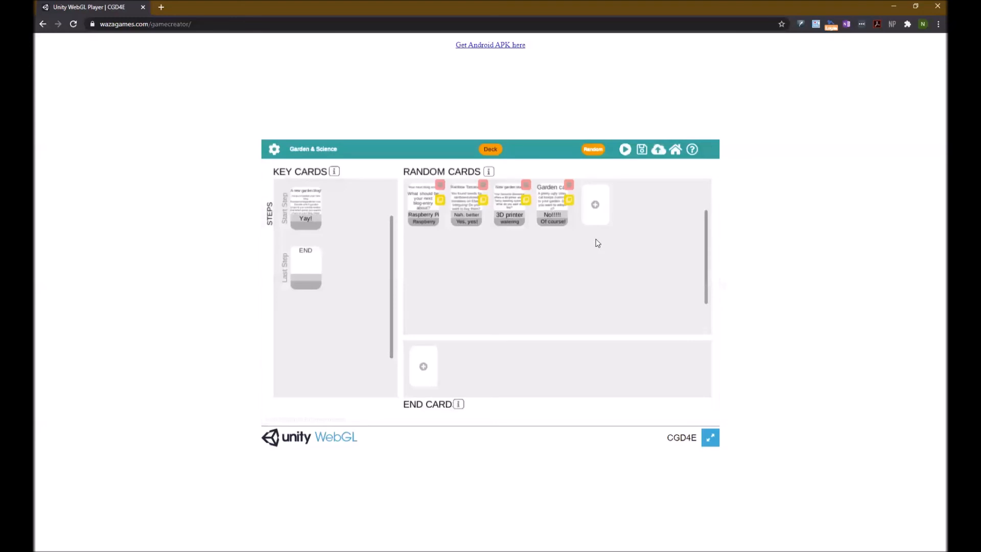
- Add a new random card that is played only when the Cat flag is true
left_click(595, 205)
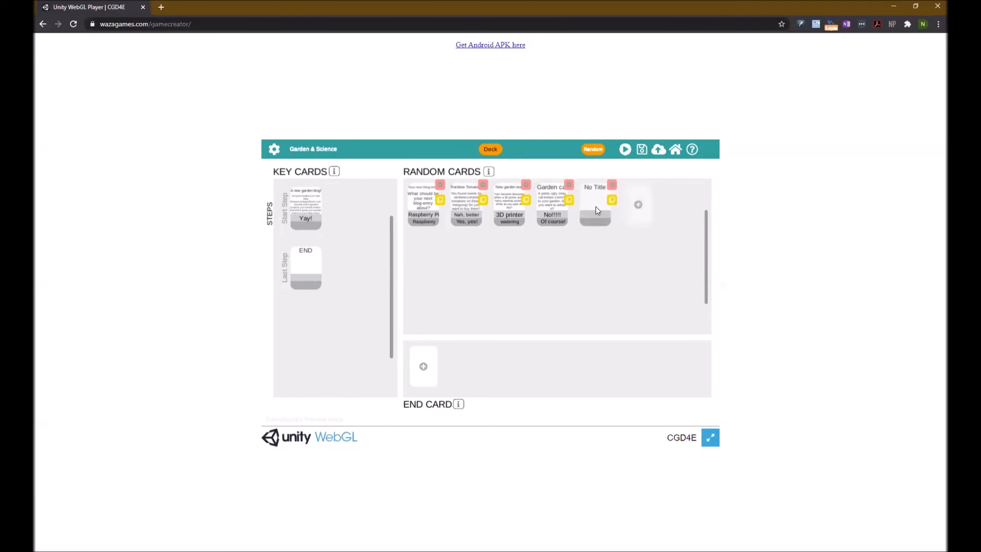
left_click(593, 205)
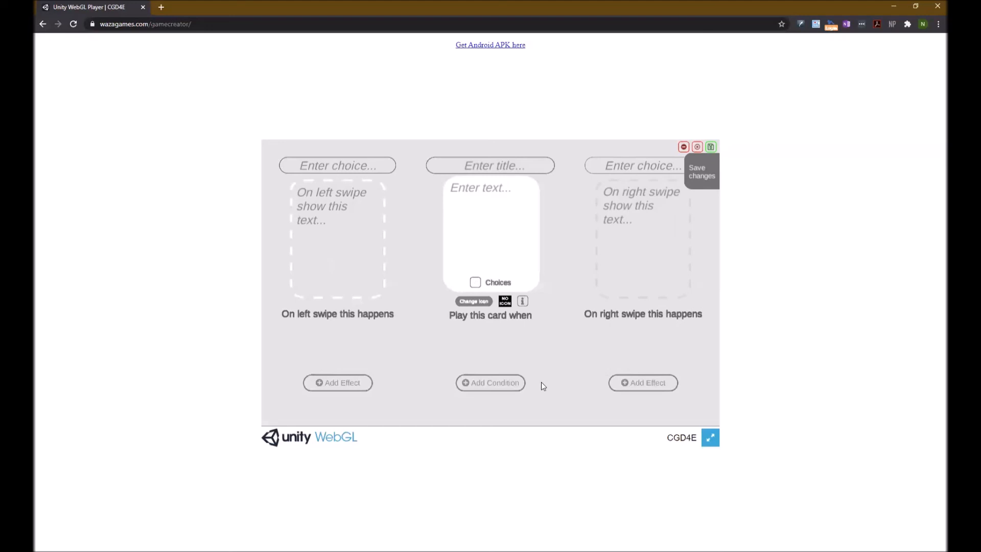
left_click(493, 382)
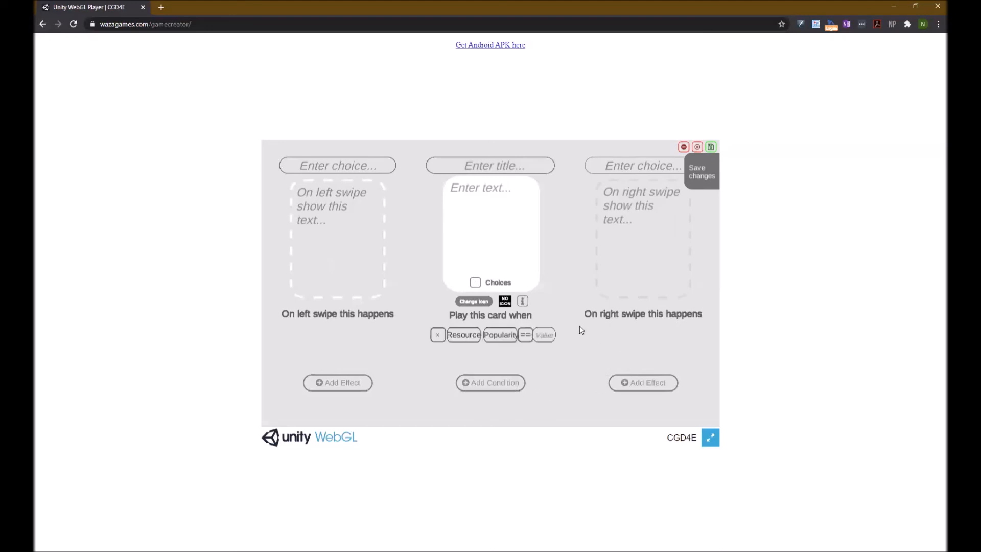
left_click(464, 335)
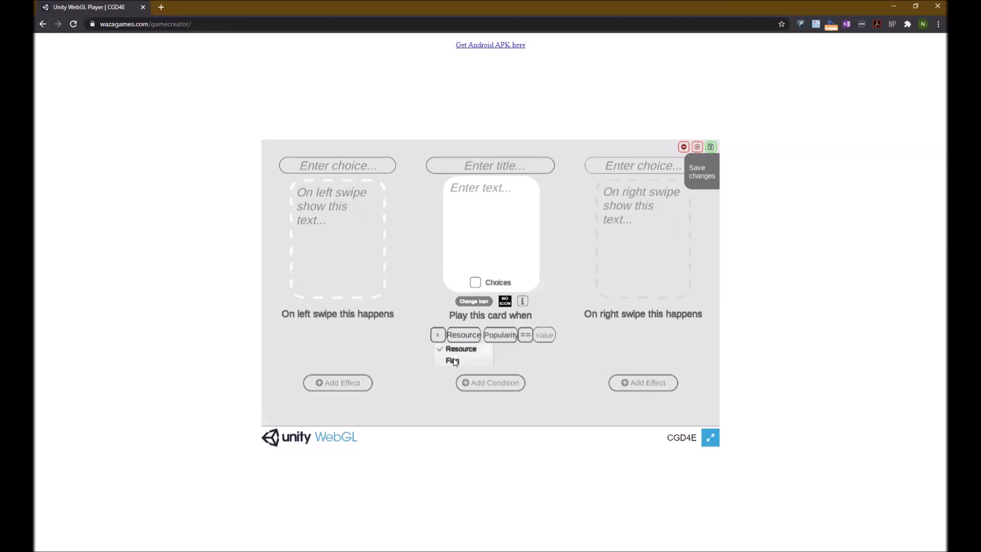
left_click(453, 361)
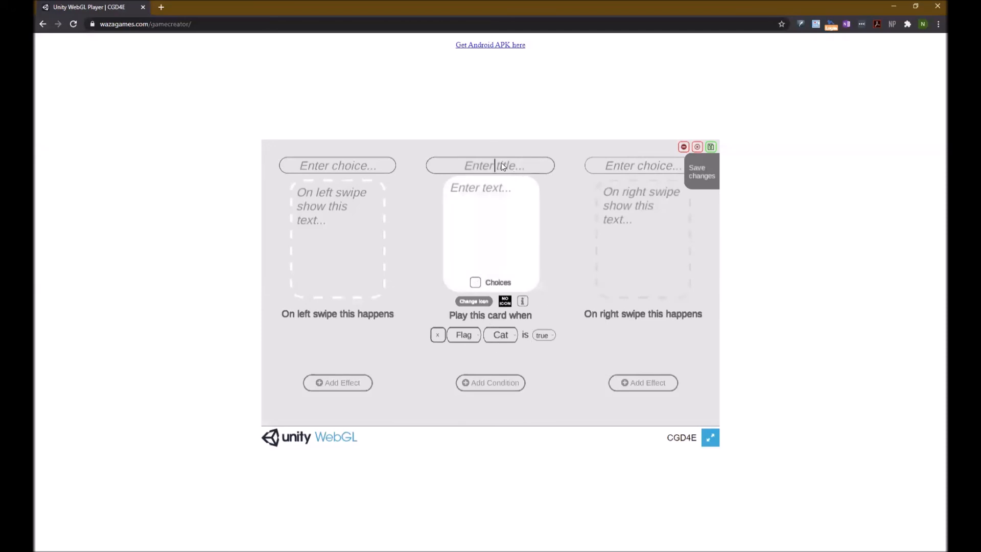
- Title the new card "A name for your cat" and enter the text "How do you want to name your cat?"
type("A name for your")
key("BackSpace")
key("BackSpace")
type("ur cat")
left_click(491, 206)
type("Ho")
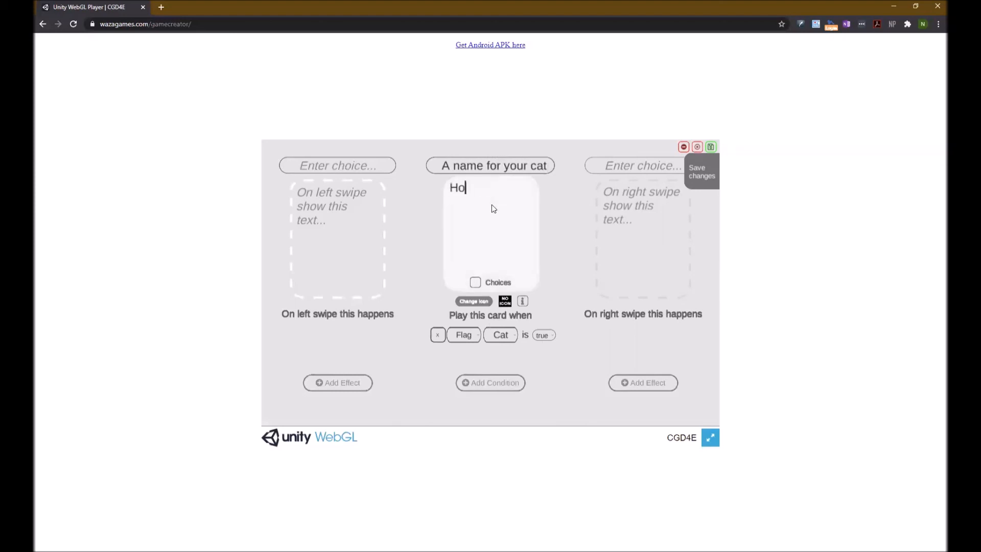
type("w do you want to name your cat?")
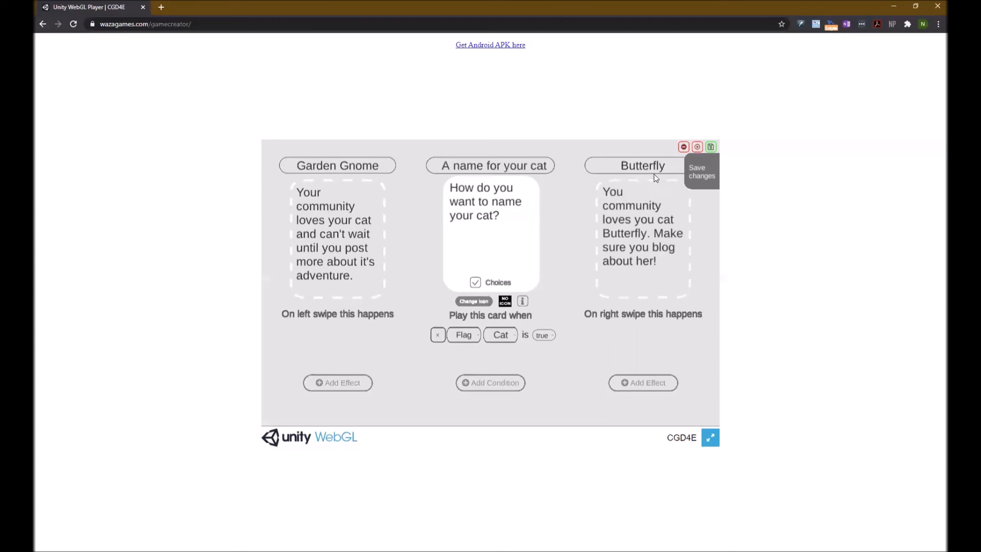
- Touch up the "Butterfly" outcome text, choose an icon for the cat-naming card and save the card
left_click(647, 233)
type(".")
left_click(480, 302)
left_click(391, 308)
left_click(711, 147)
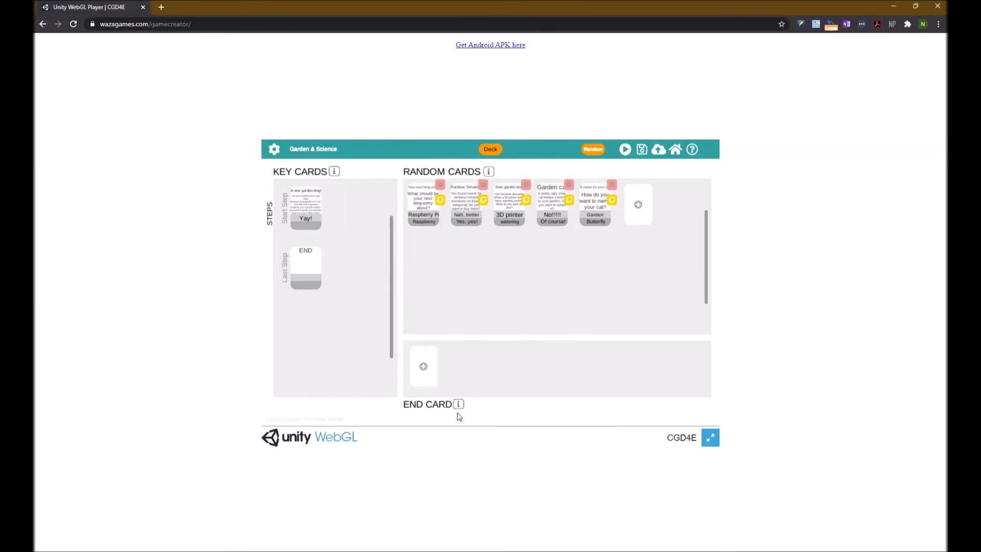
- Retitle the last-step key card as "THE END" and save it
left_click(309, 268)
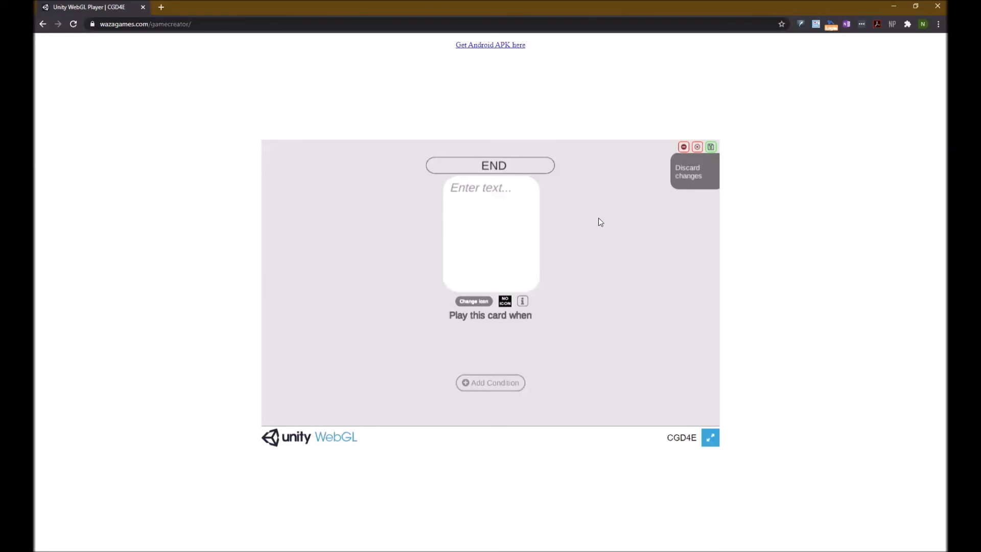
left_click(698, 148)
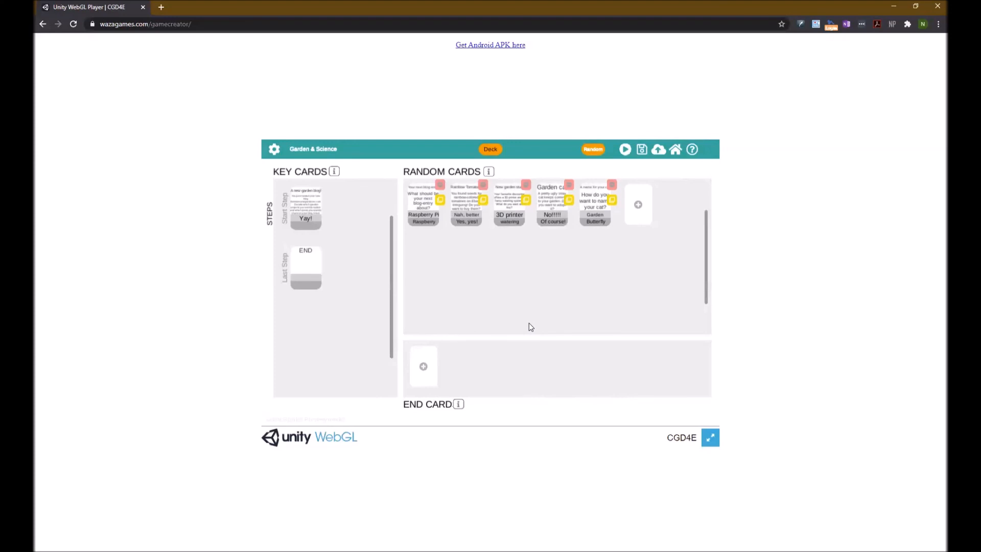
left_click(302, 269)
left_click(507, 164)
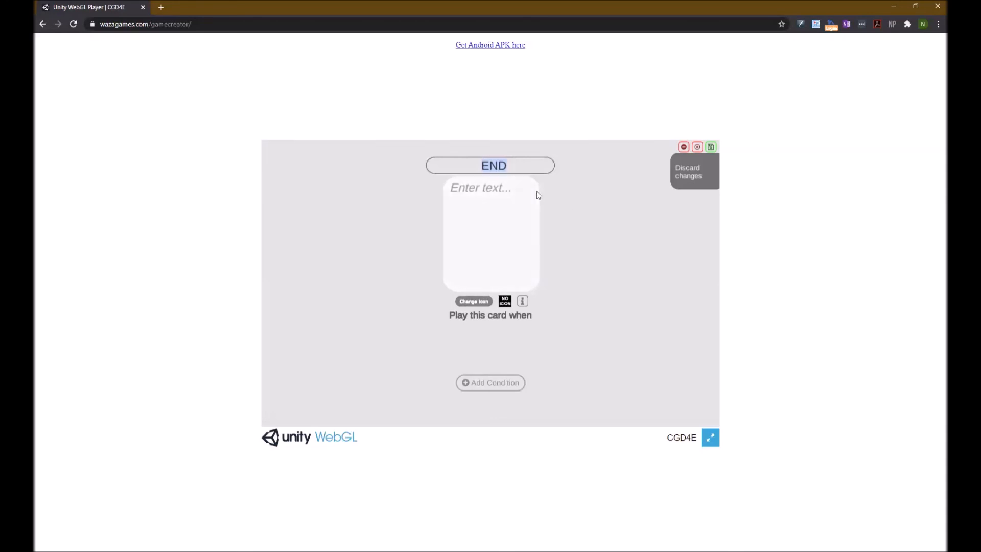
type("THE END")
left_click(477, 197)
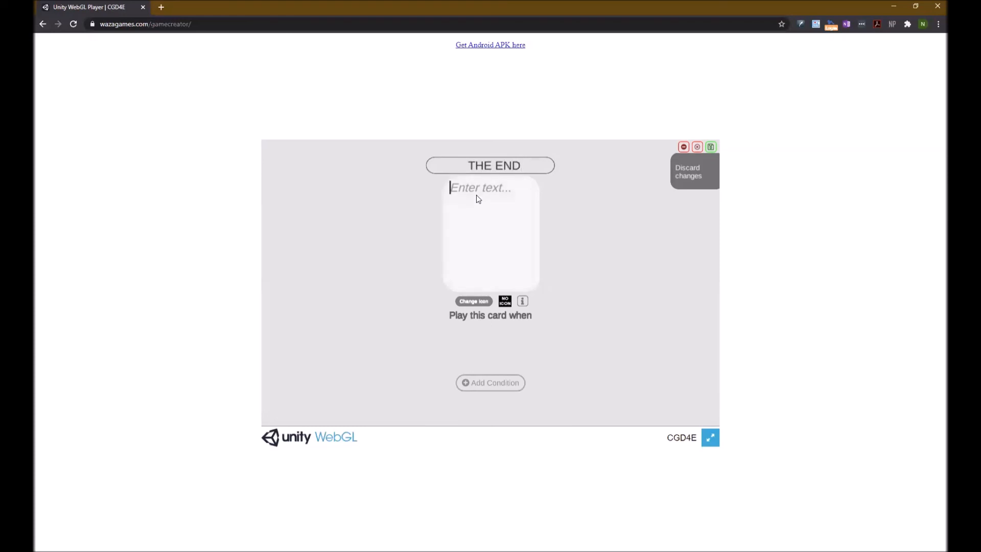
left_click(710, 148)
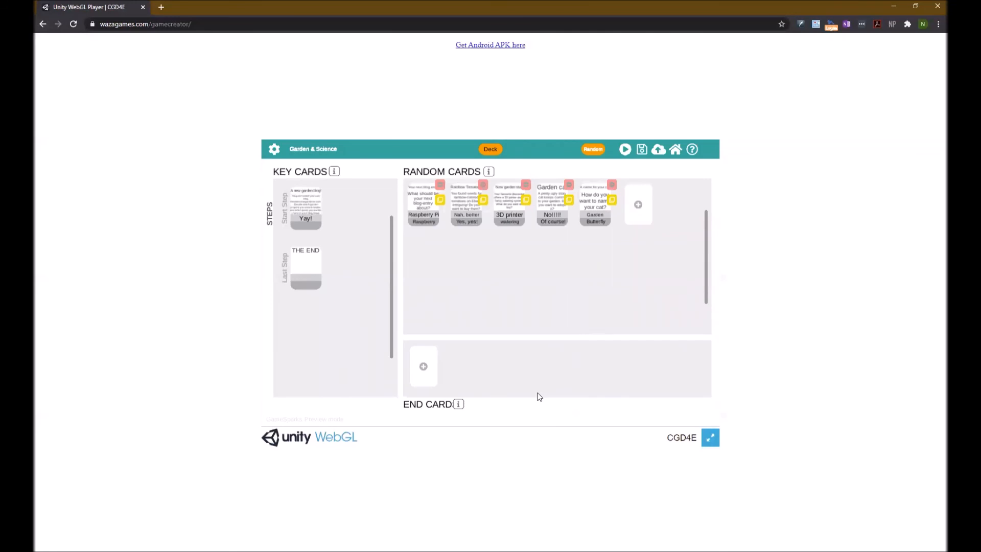
- Add an end card titled "Bankrupt..." with text saying that having no money on the bank account ends the blogger career for now
left_click(427, 368)
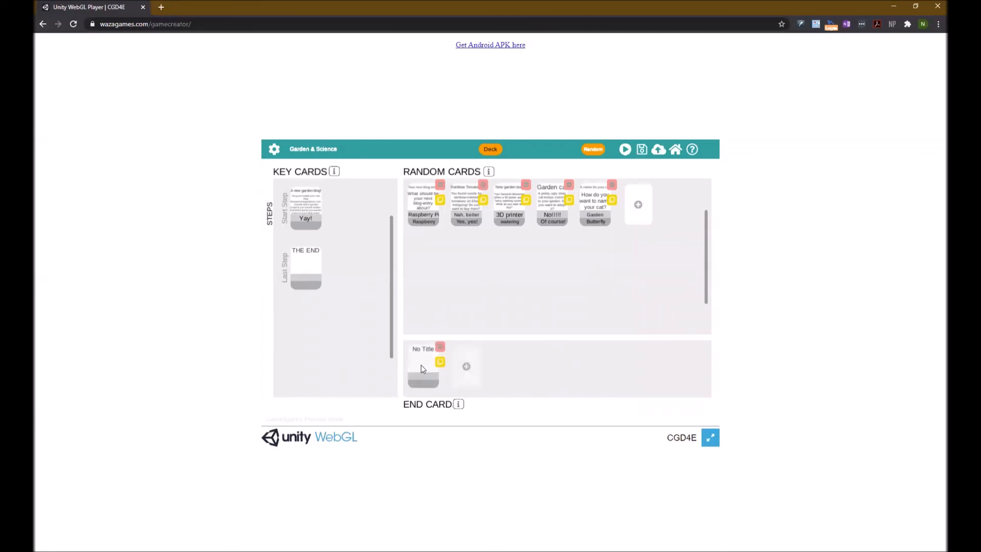
left_click(422, 368)
left_click(484, 166)
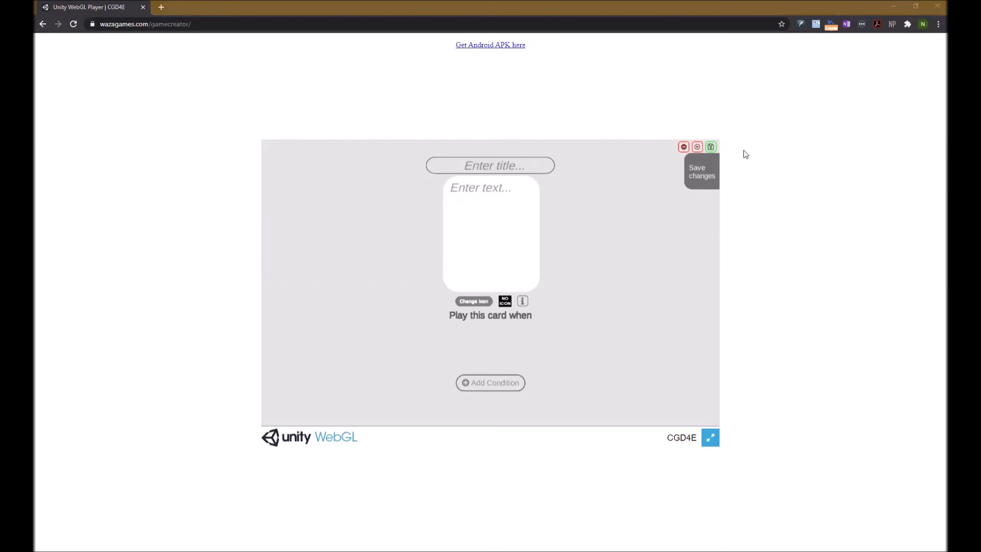
left_click(455, 167)
type("Ban")
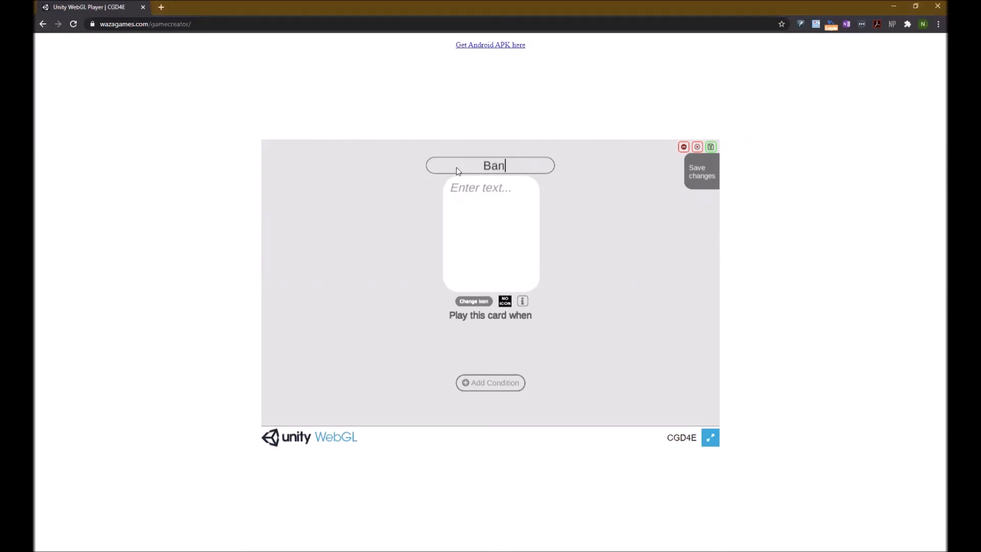
type("krupt...")
left_click(452, 198)
type("You created")
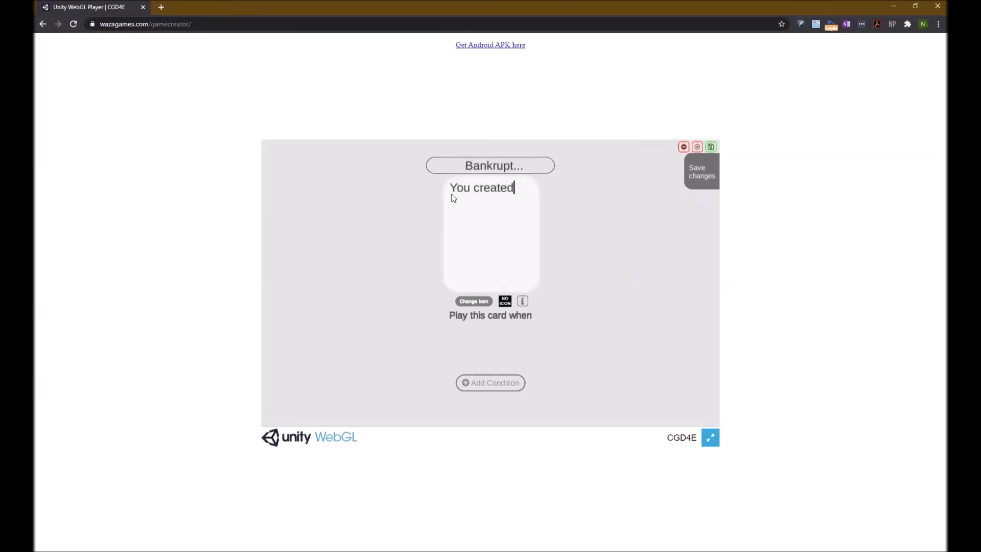
type("influencer but with no money on your bank account you need to end your blogger career for now")
type(".")
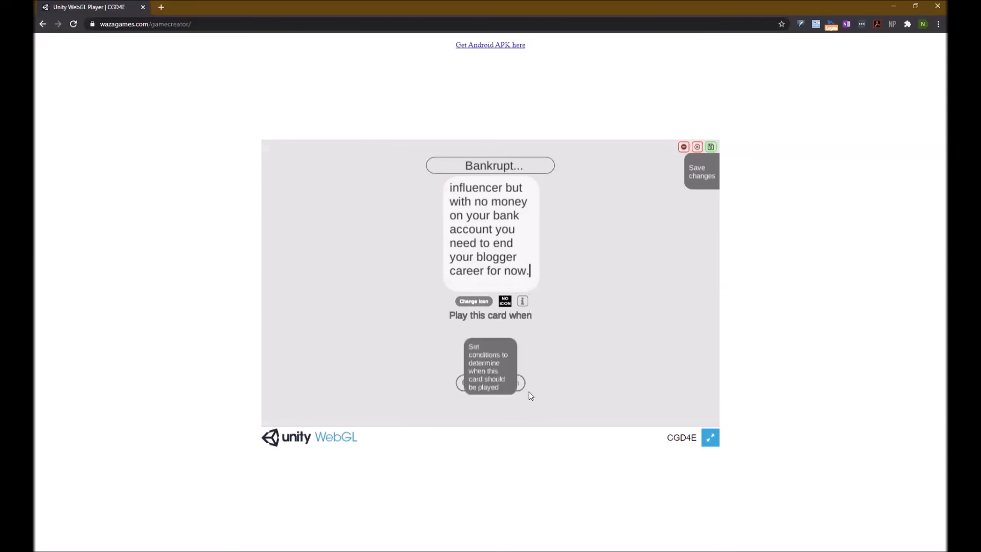
- Add a play condition on the Money resource with the <= operator to the Bankrupt card and save it
left_click(503, 384)
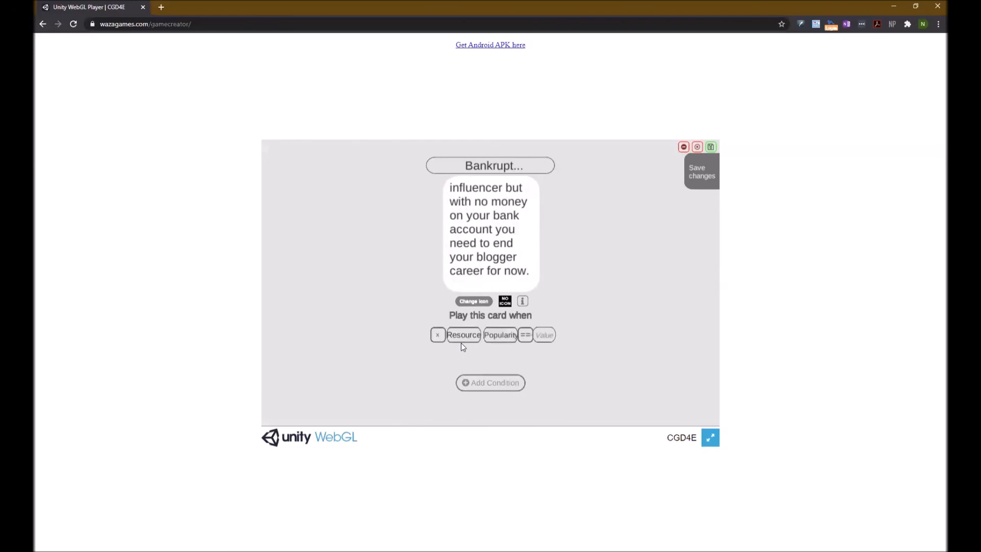
left_click(498, 336)
left_click_drag(527, 363, 527, 366)
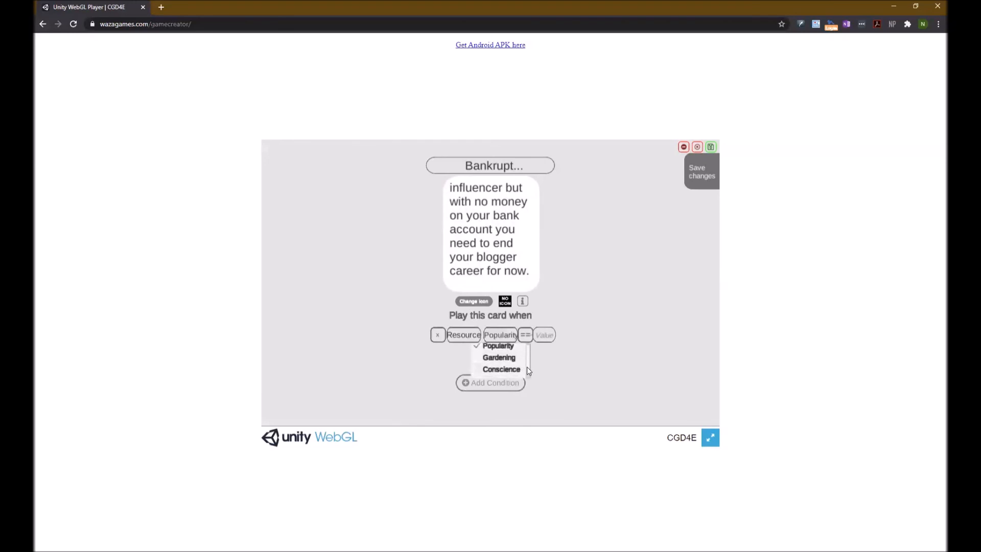
scroll(512, 361, "down", 1)
left_click(510, 367)
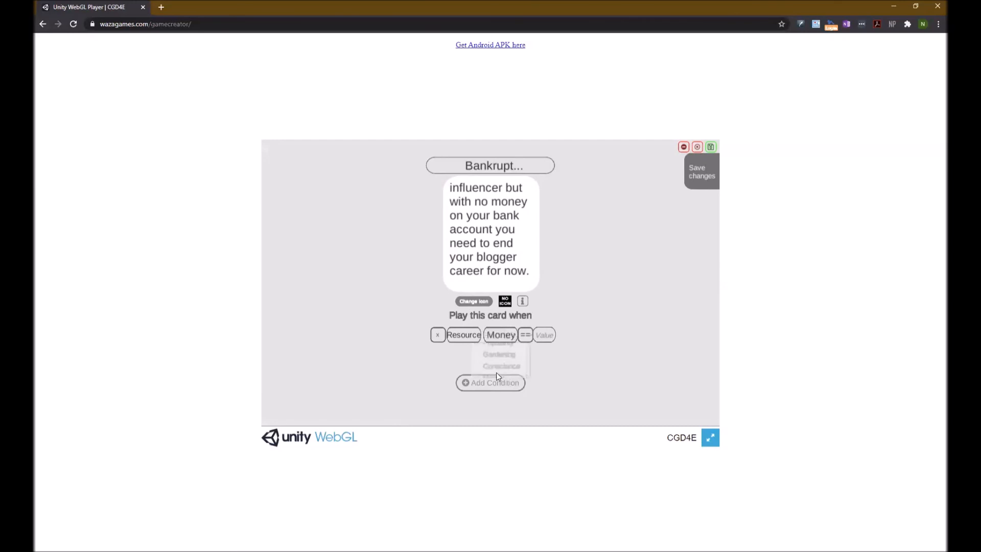
left_click(525, 336)
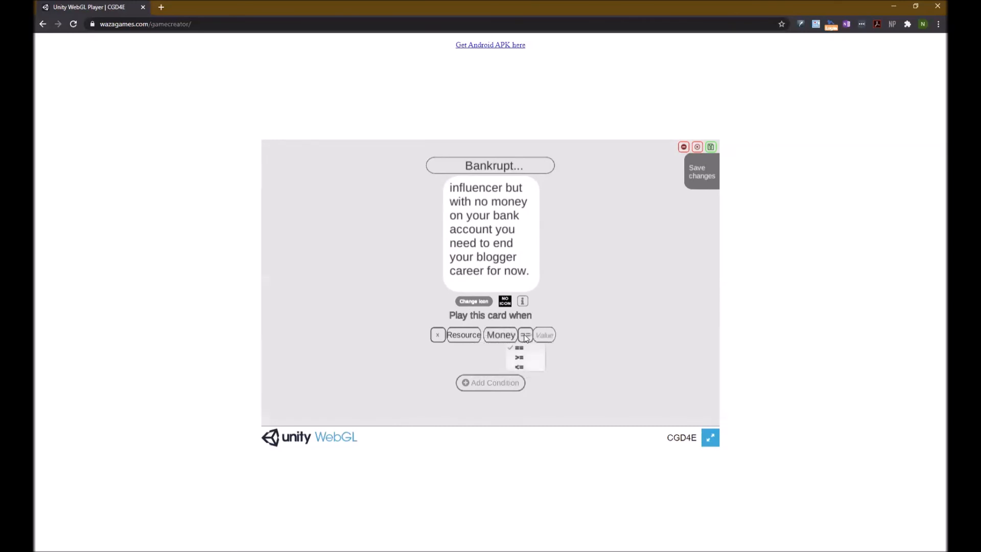
left_click(526, 369)
left_click(711, 148)
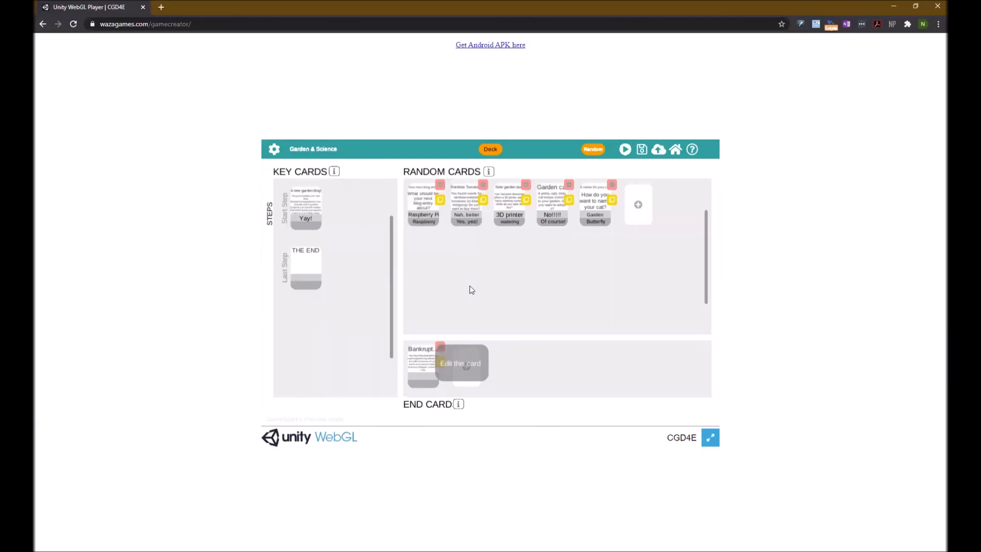
- Add an end card titled "So popular!!!" with a play condition requiring the Popularity resource to equal 100
left_click(465, 367)
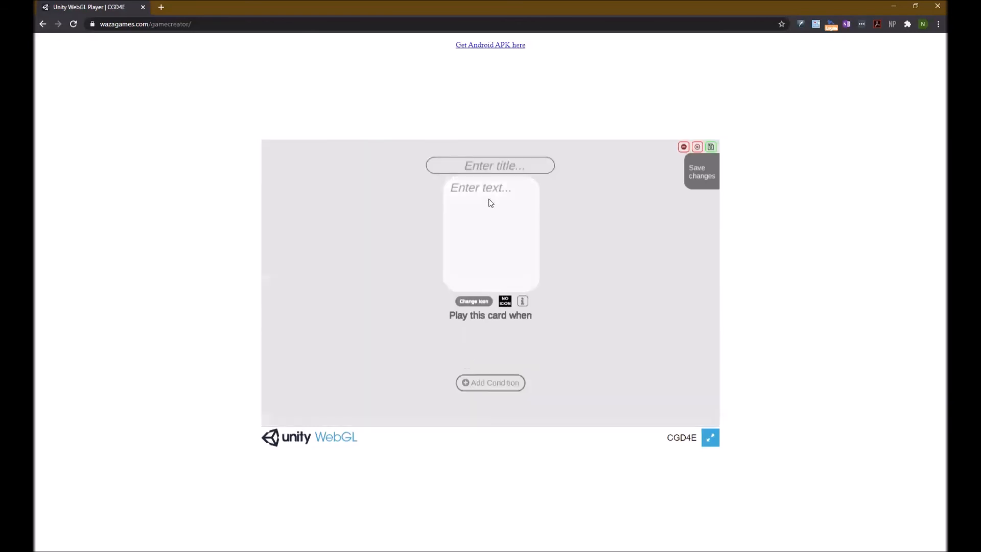
type("So popular!!!")
left_click(500, 229)
left_click(490, 383)
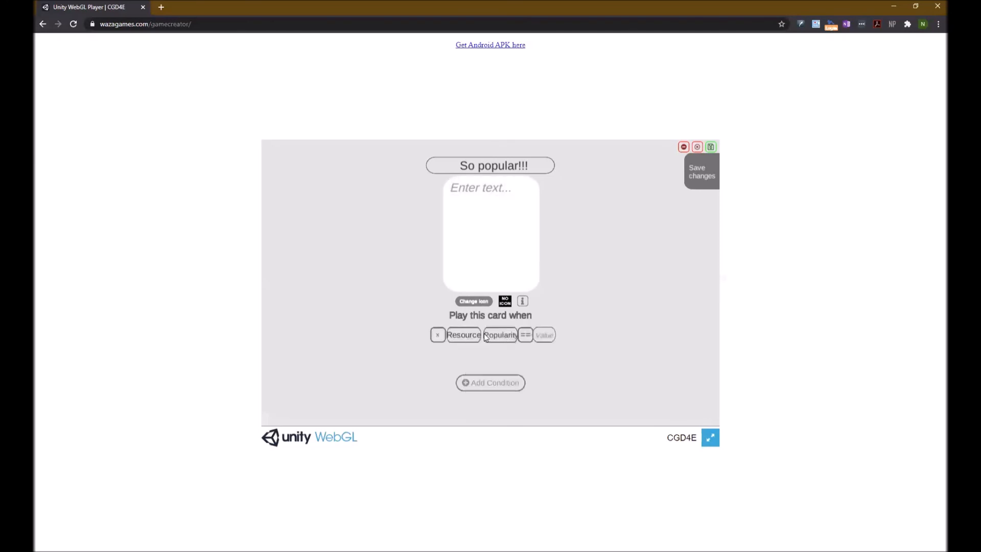
left_click(526, 335)
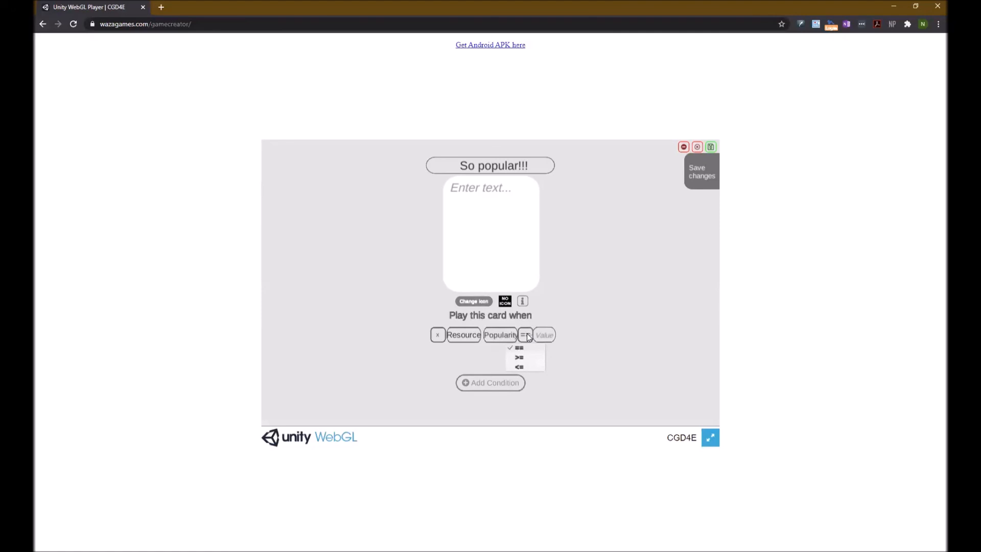
left_click(541, 337)
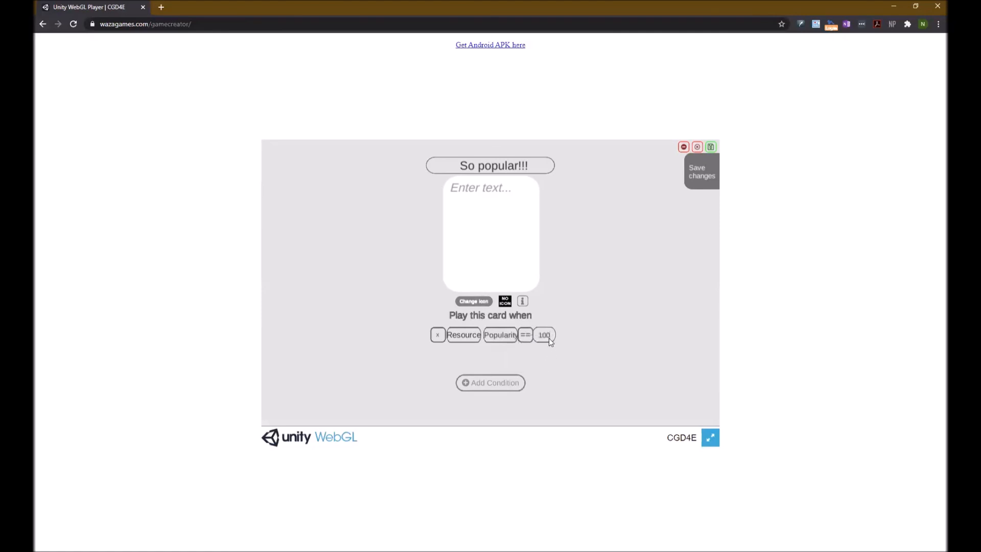
- Enter the end card text "Congratulations you are now an influencer in the garding community!"
left_click(479, 190)
type("Congratula")
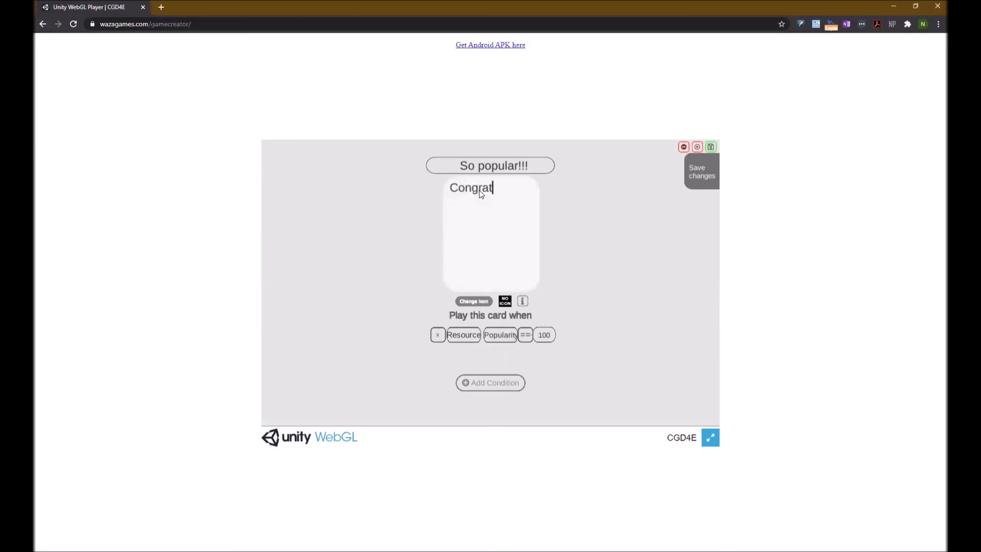
type("tions you are now an influencer in the garding community!")
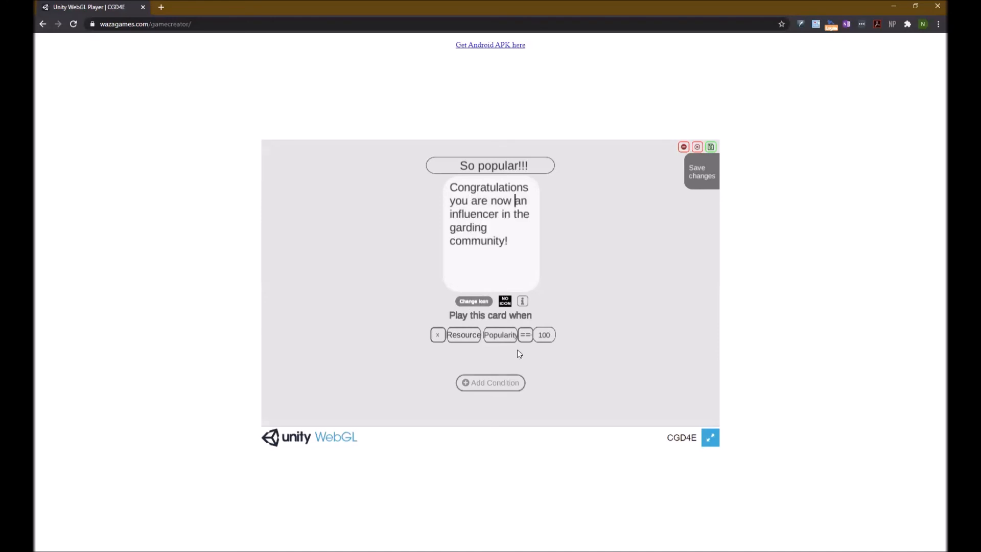
- Add a second play condition requiring Gardening skills == 100 to the "So popular!!!" card and save it
left_click(502, 386)
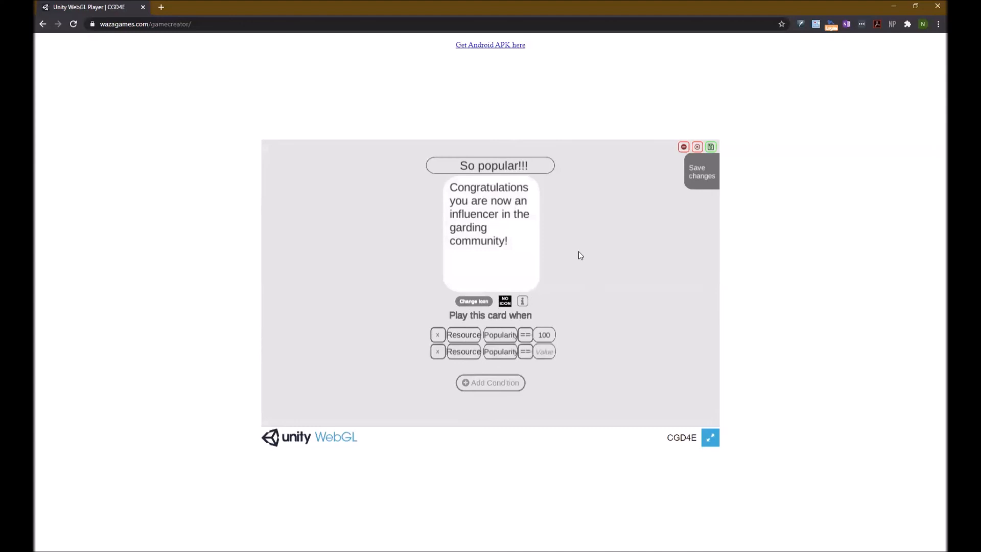
left_click(513, 354)
scroll(516, 379, "down", 3)
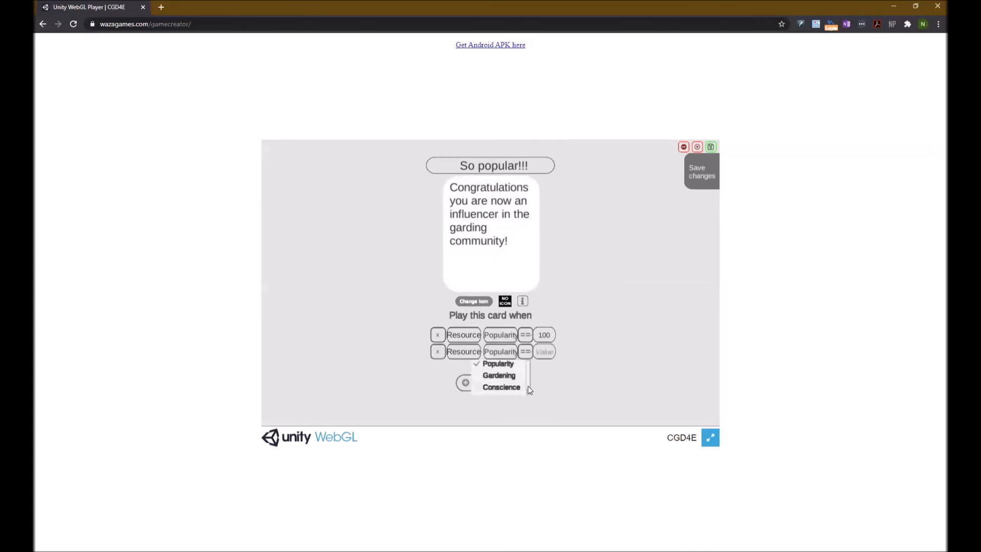
left_click(514, 377)
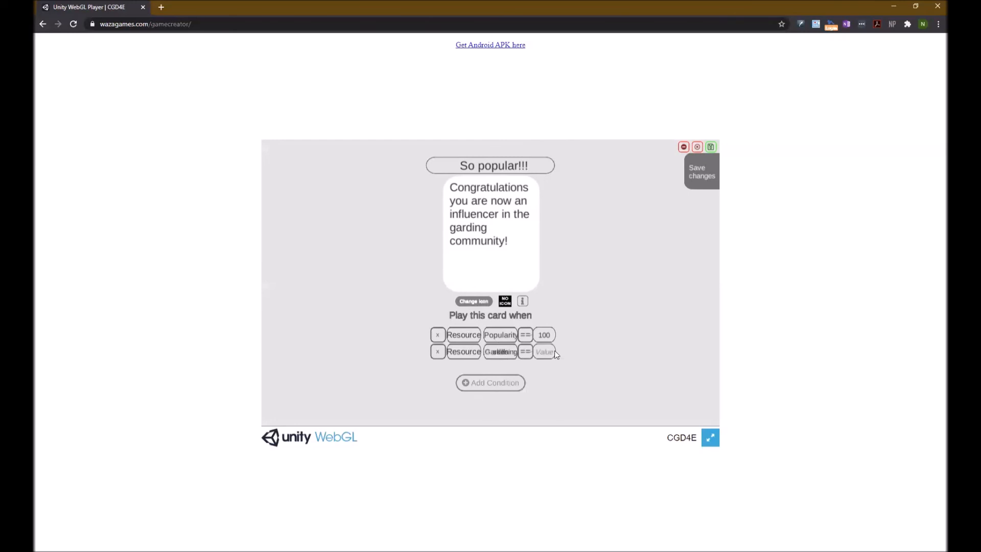
type("100")
left_click(710, 148)
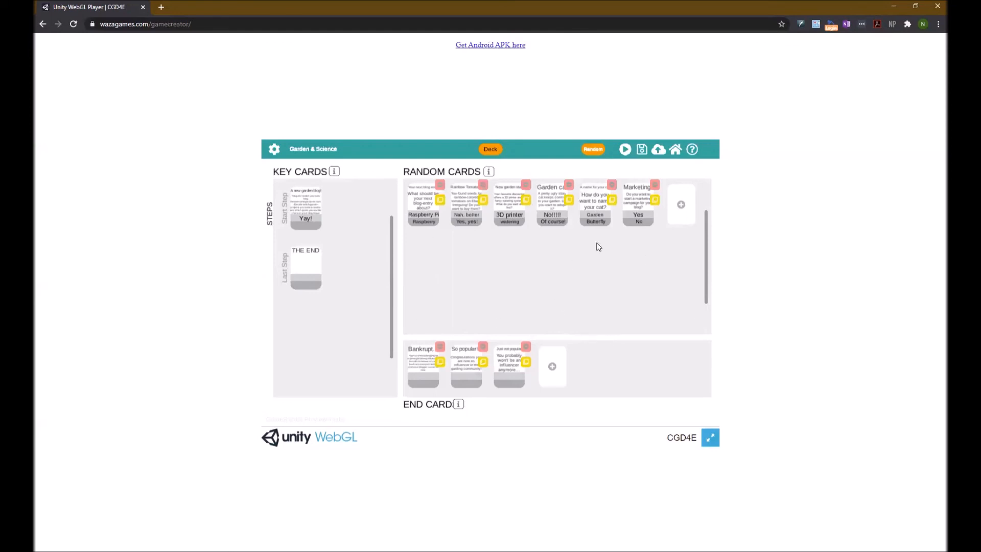
- Test-play the game past the start card, choose "Raspberry Pi" for the next blog entry and close the effects log
left_click(624, 150)
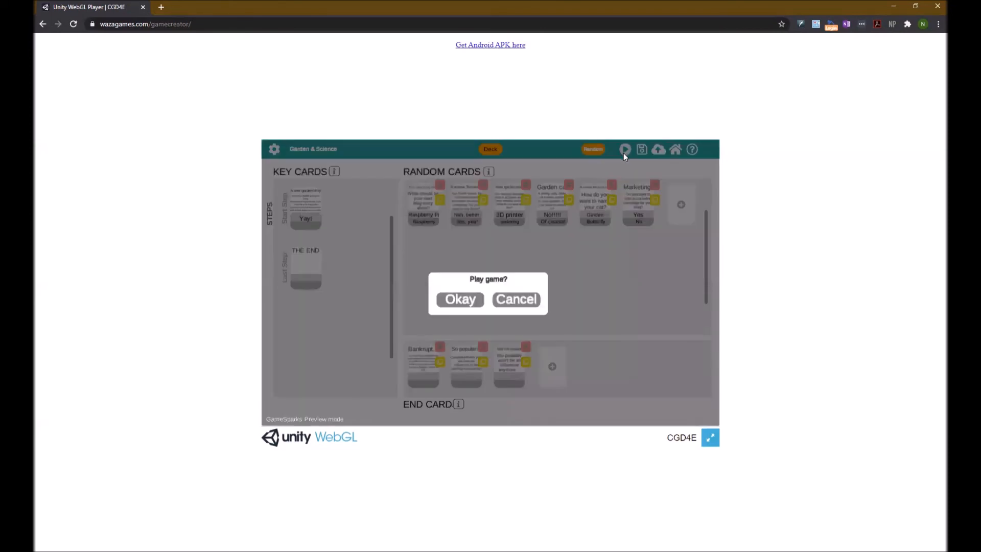
left_click(461, 300)
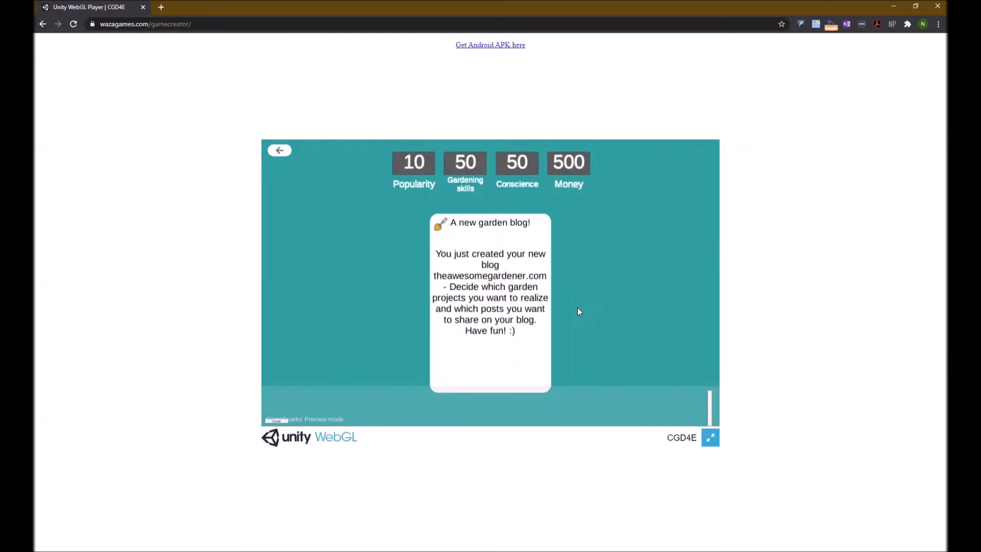
left_click_drag(577, 308, 606, 289)
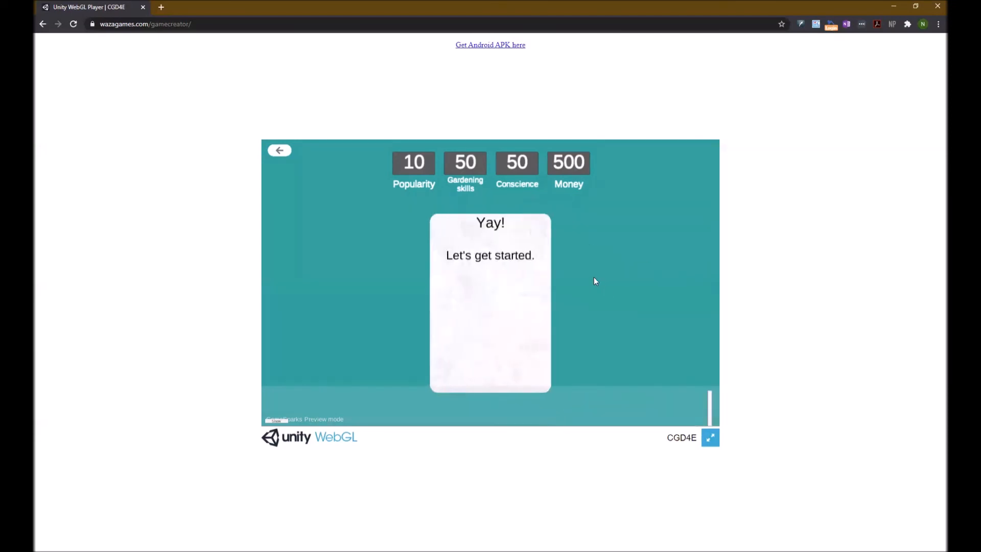
left_click_drag(582, 276, 599, 265)
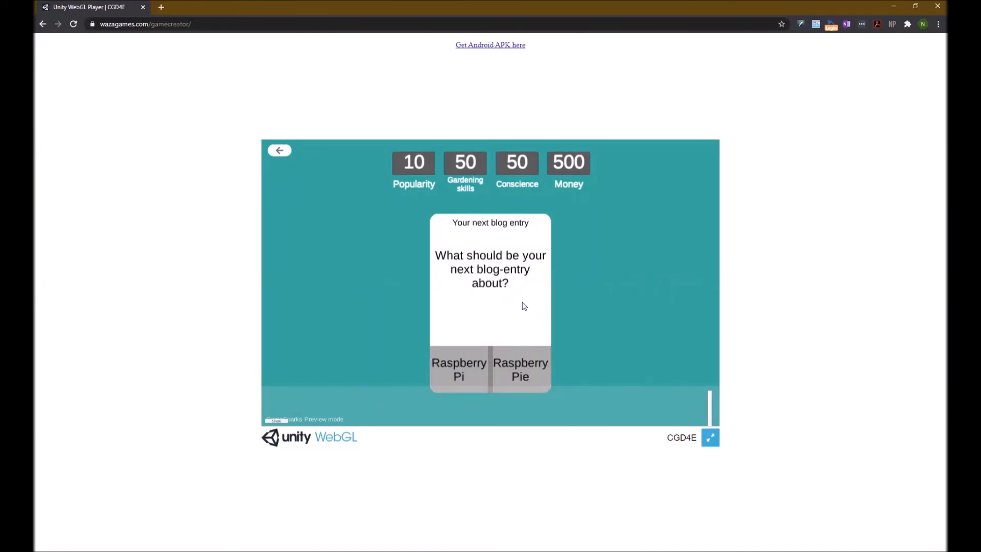
left_click(465, 375)
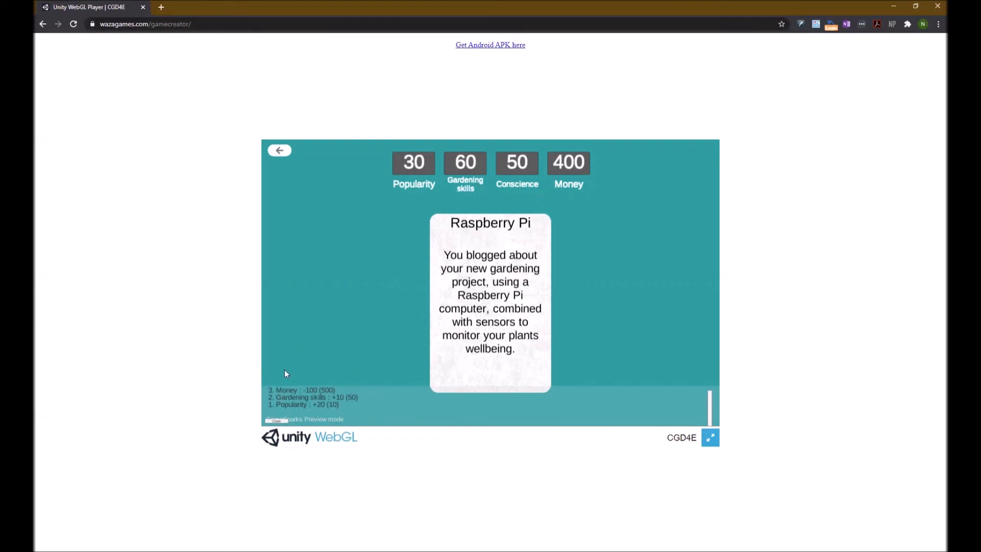
left_click(273, 421)
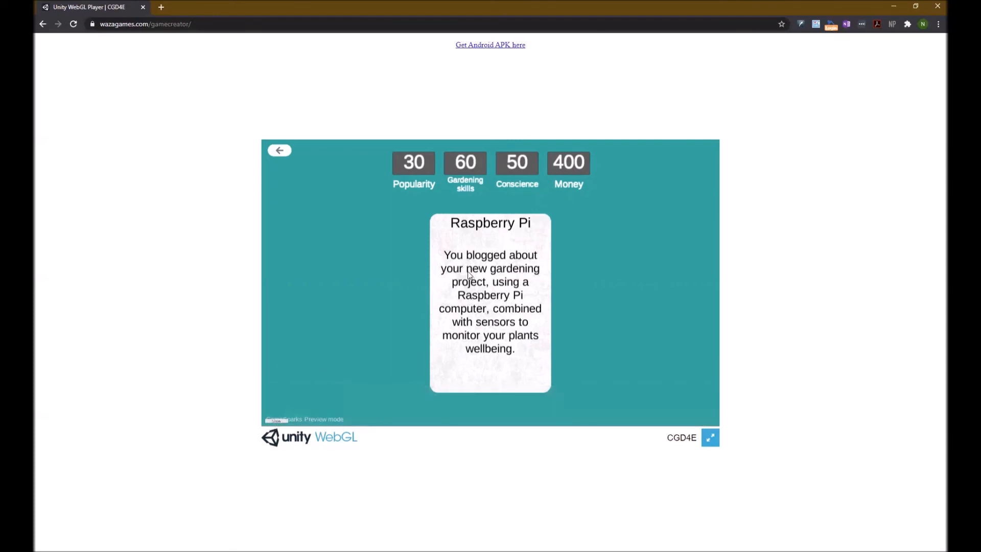
- Accept the marketing campaign with "Yes" and play through the "Bankrupt..." end card back to the deck editor
left_click_drag(434, 353, 587, 286)
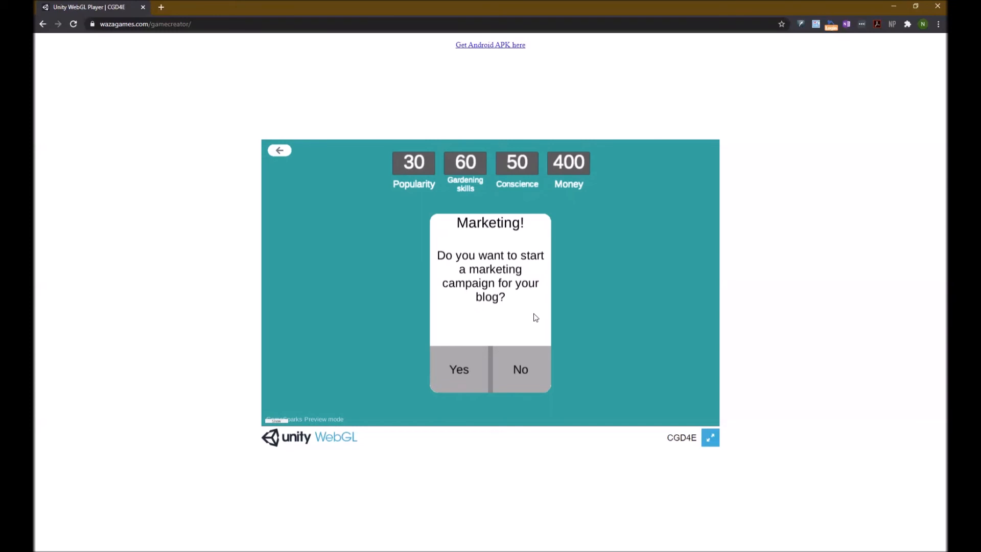
left_click_drag(526, 325, 313, 173)
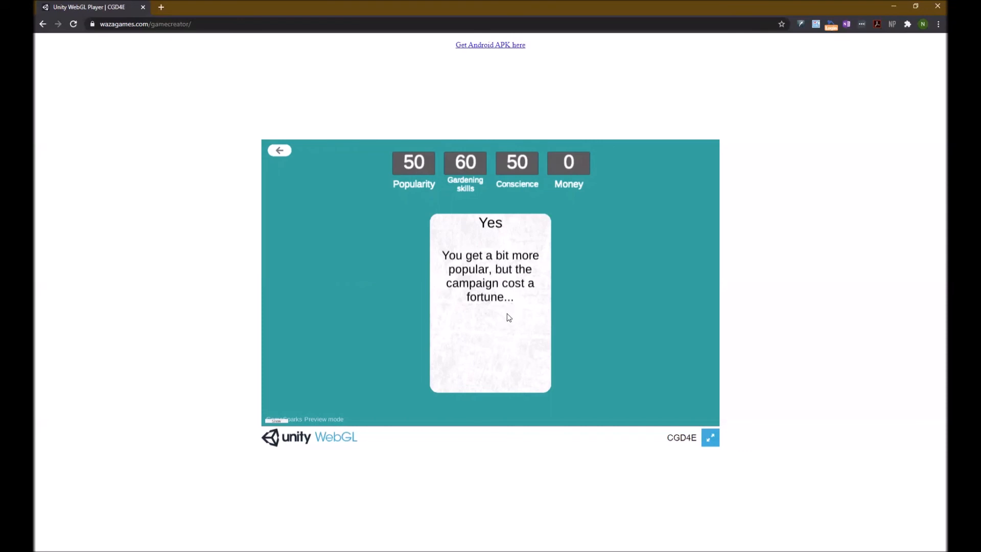
left_click_drag(507, 313, 600, 275)
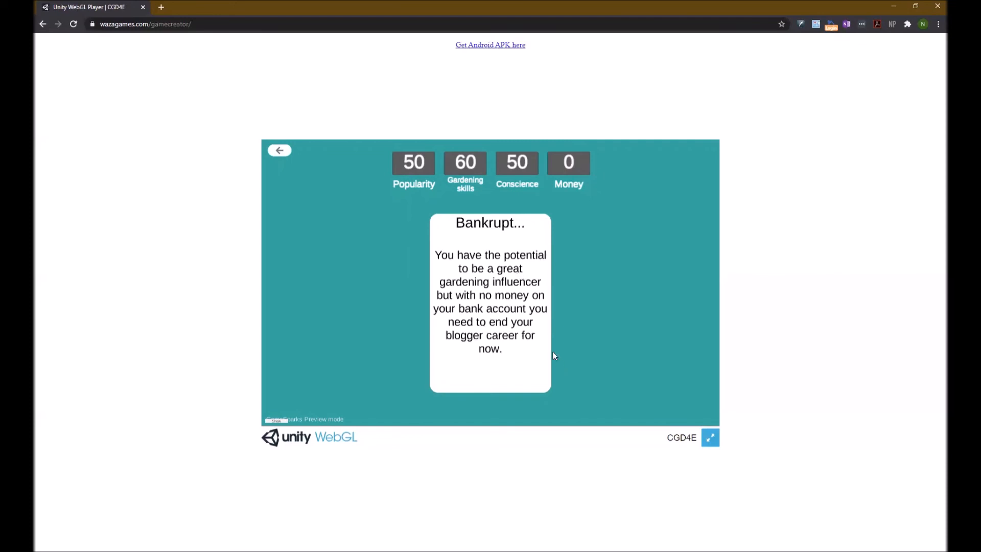
left_click_drag(480, 272, 673, 327)
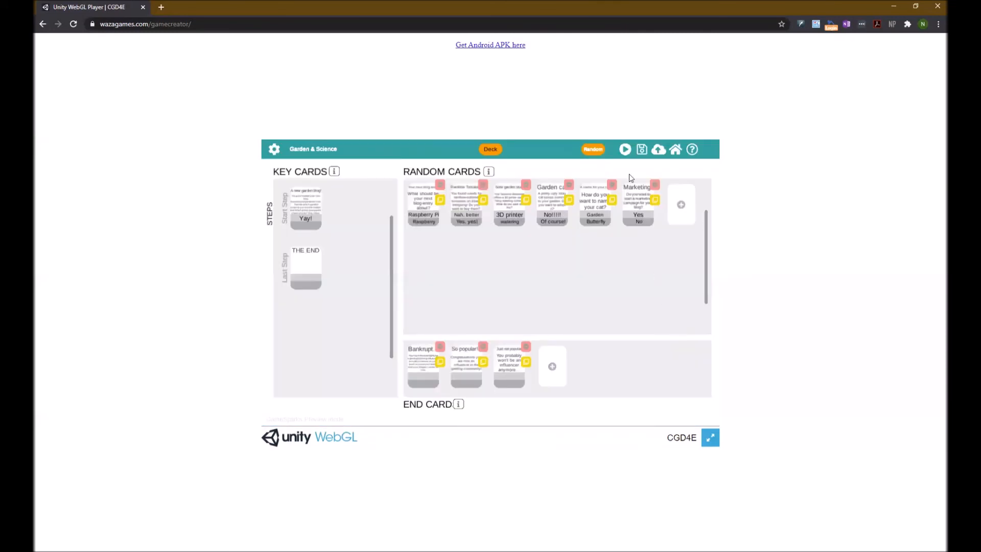
- Start a new test play, pass the start card and decline the marketing campaign with "No"
left_click(625, 149)
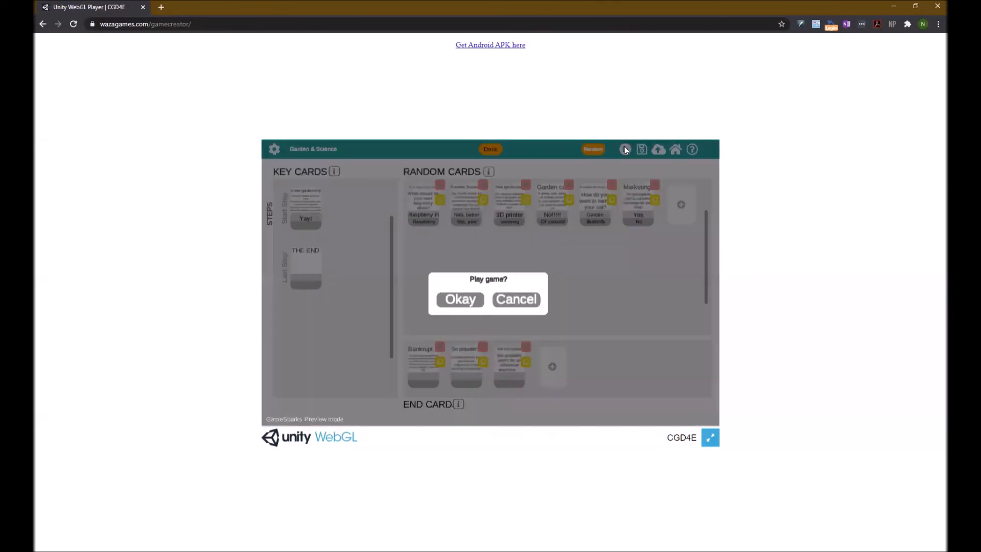
left_click(458, 299)
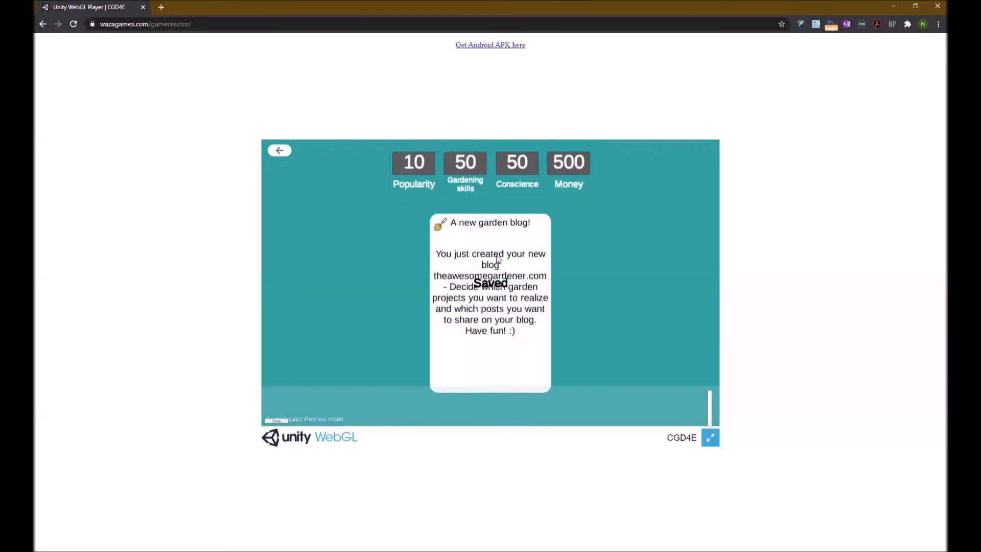
left_click_drag(539, 277, 637, 315)
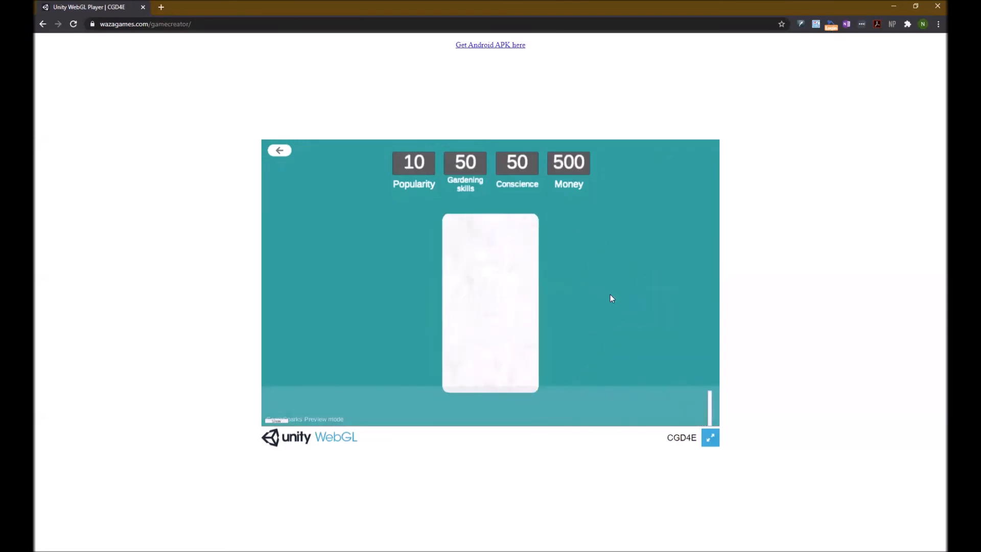
left_click_drag(553, 280, 603, 300)
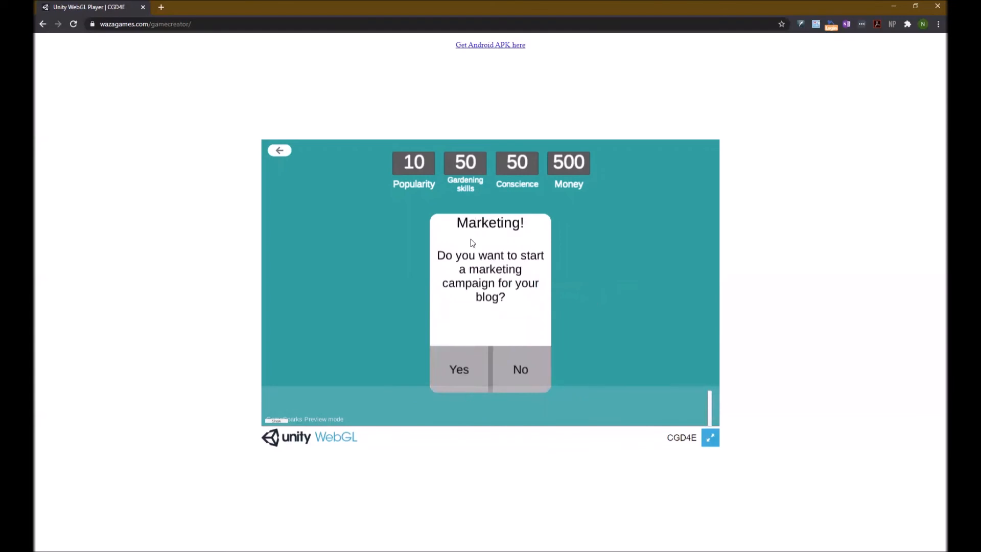
left_click_drag(473, 241, 591, 238)
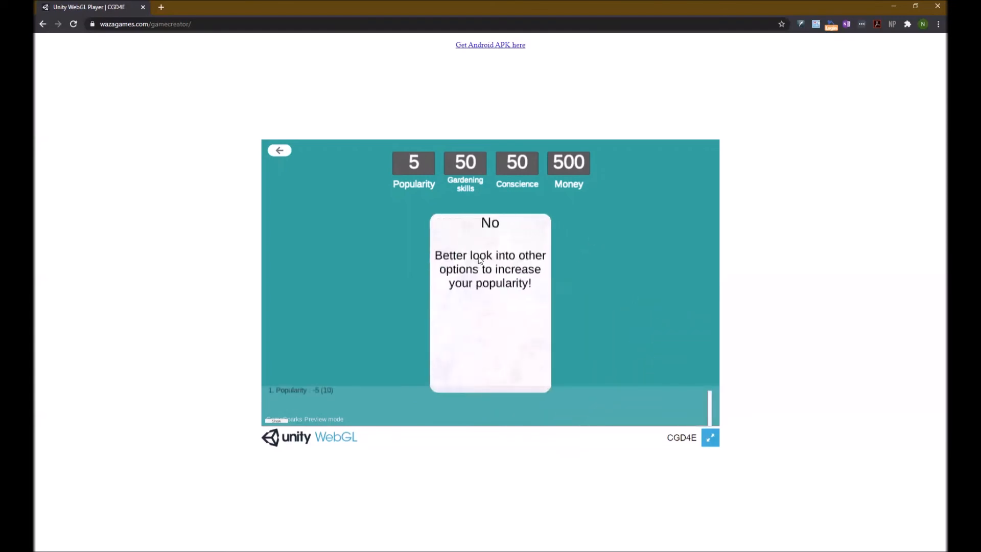
left_click_drag(475, 257, 586, 284)
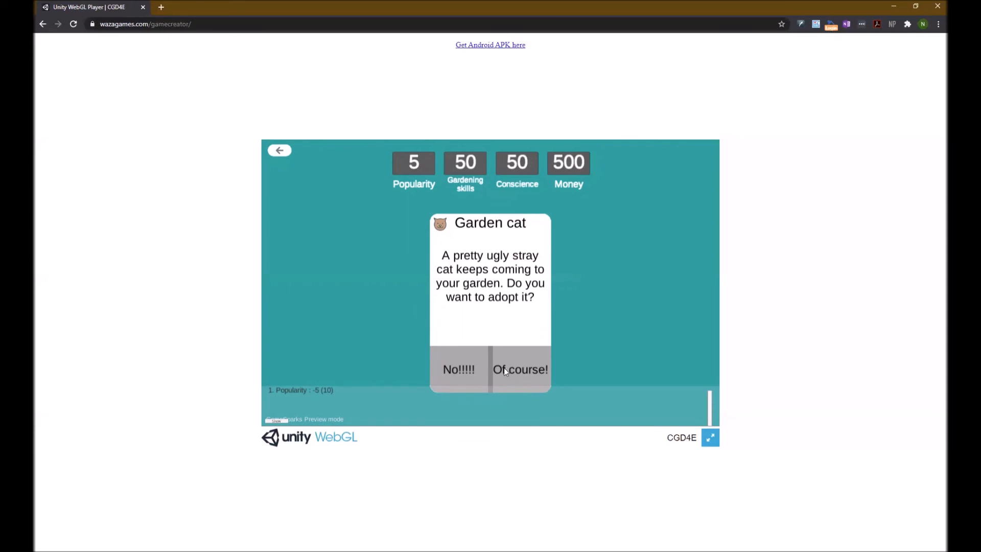
- Adopt the garden cat with "Of course!", close the effects log and name the cat "Butterfly"
left_click_drag(501, 301, 587, 322)
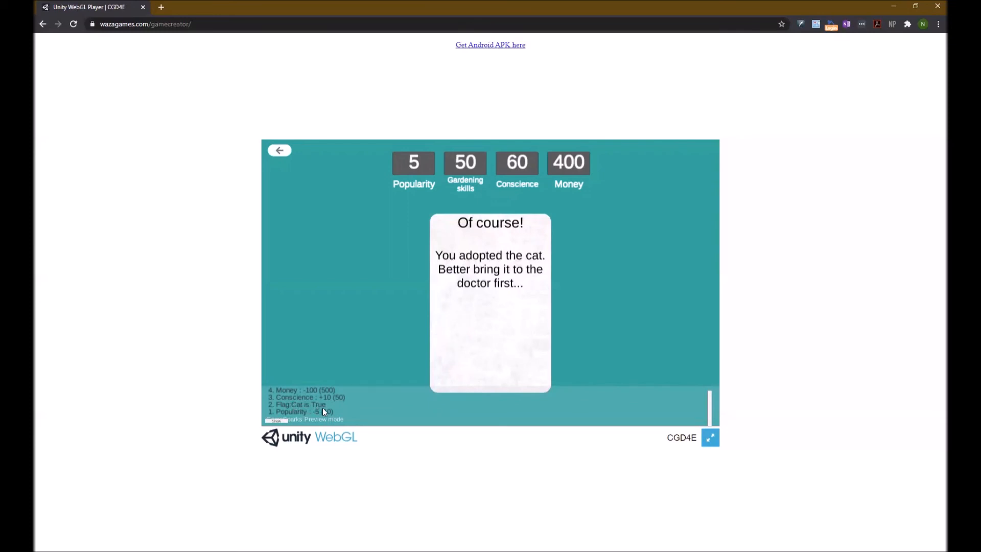
left_click(274, 421)
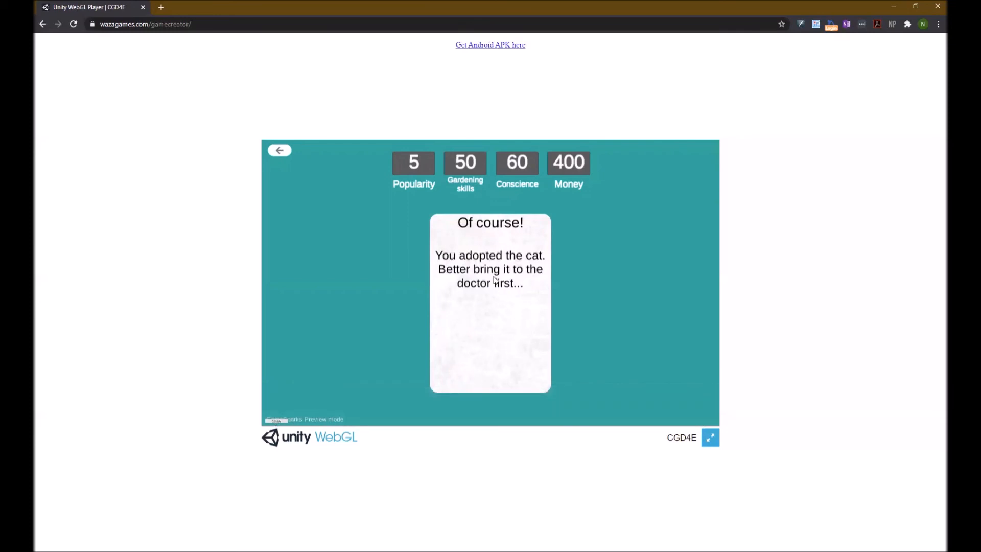
left_click_drag(495, 280, 691, 344)
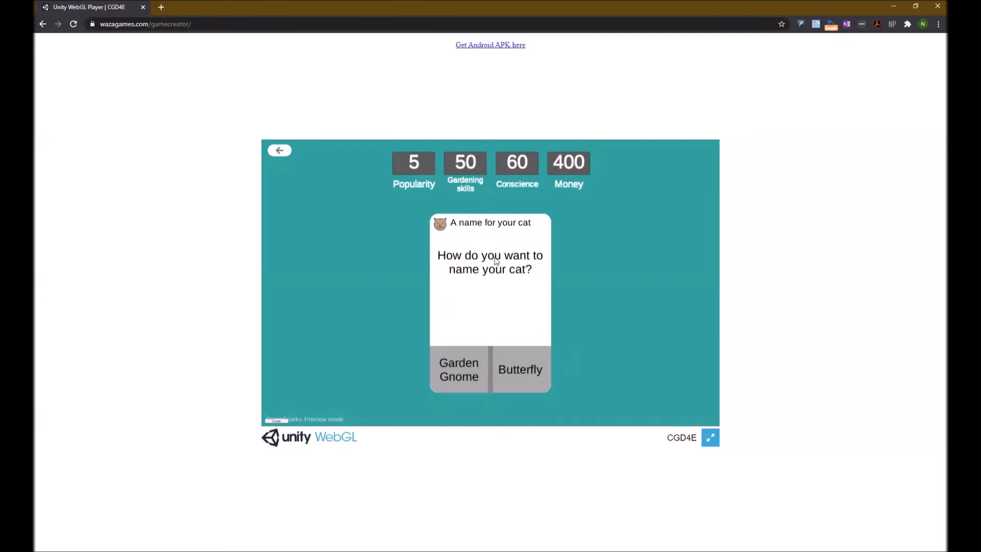
left_click_drag(455, 241, 604, 302)
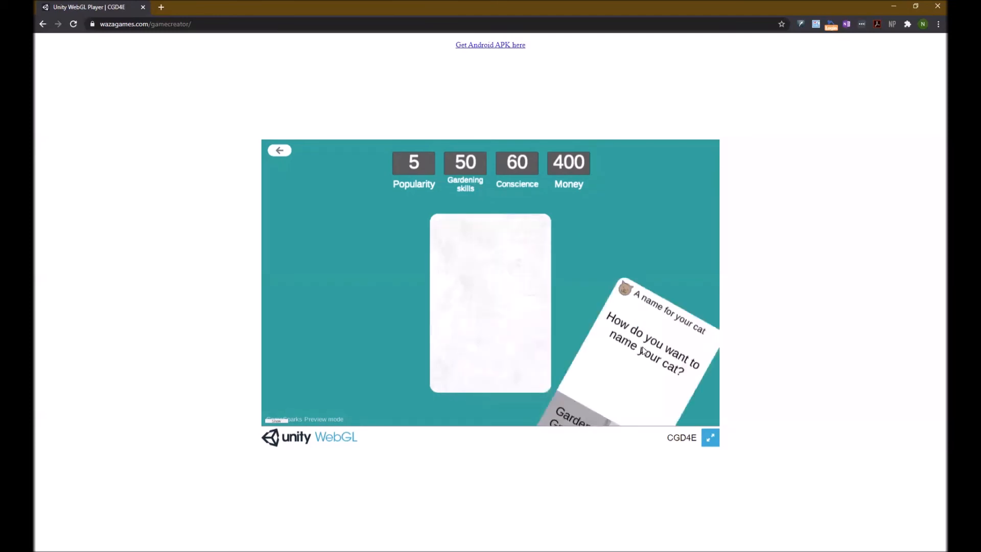
left_click_drag(484, 239, 649, 342)
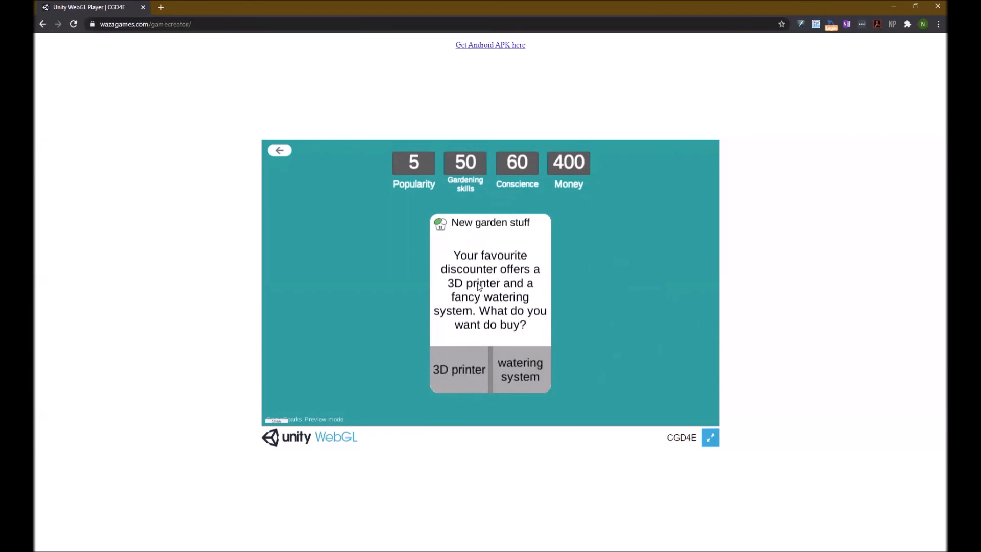
- Buy the "3D printer" on the garden stuff card and choose "Raspberry Pi" for the next blog entry
left_click_drag(516, 322, 345, 207)
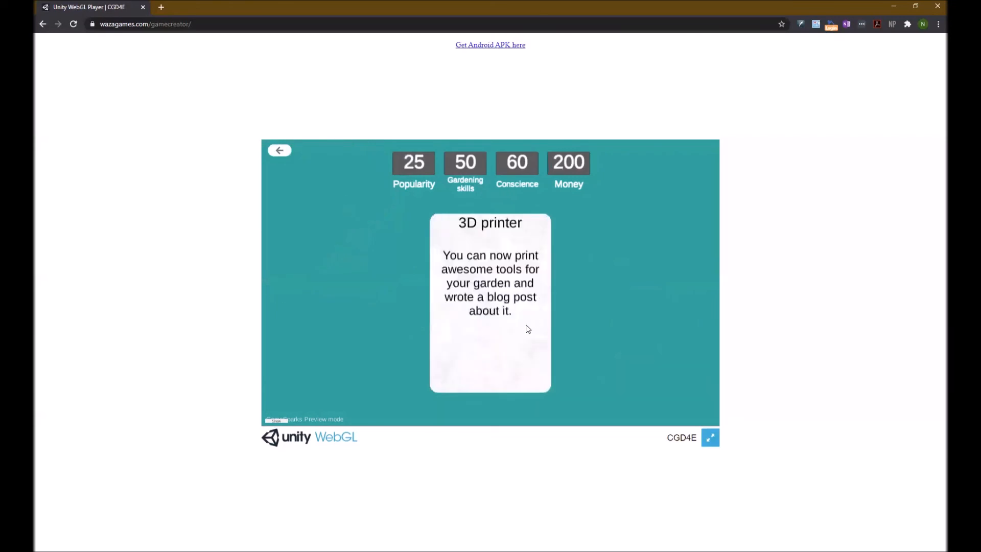
left_click(516, 343)
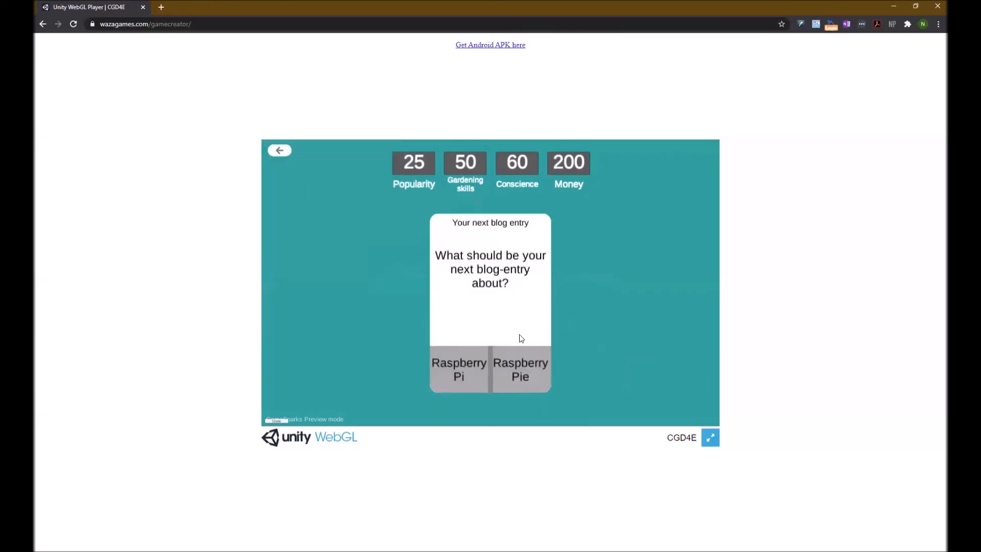
left_click_drag(521, 337, 498, 317)
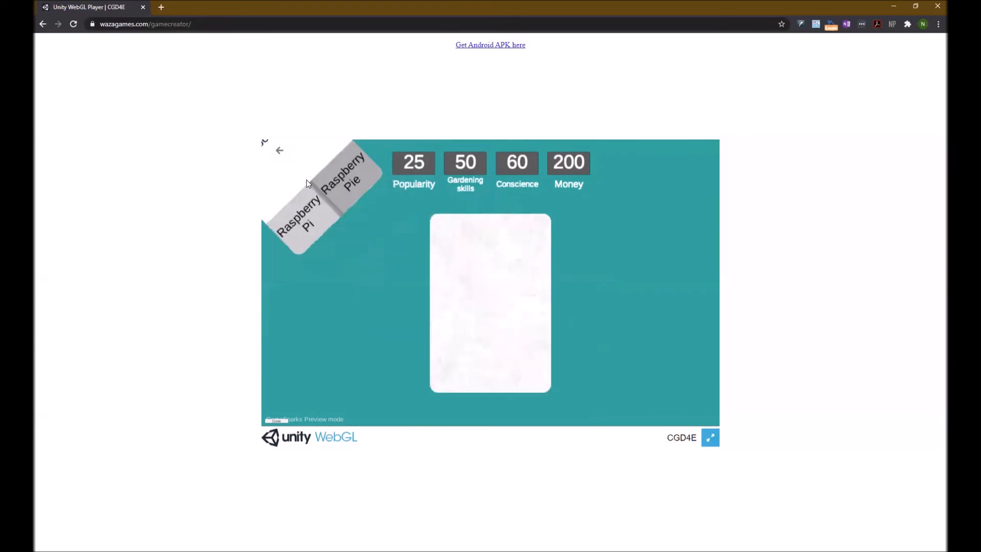
left_click_drag(508, 353, 405, 278)
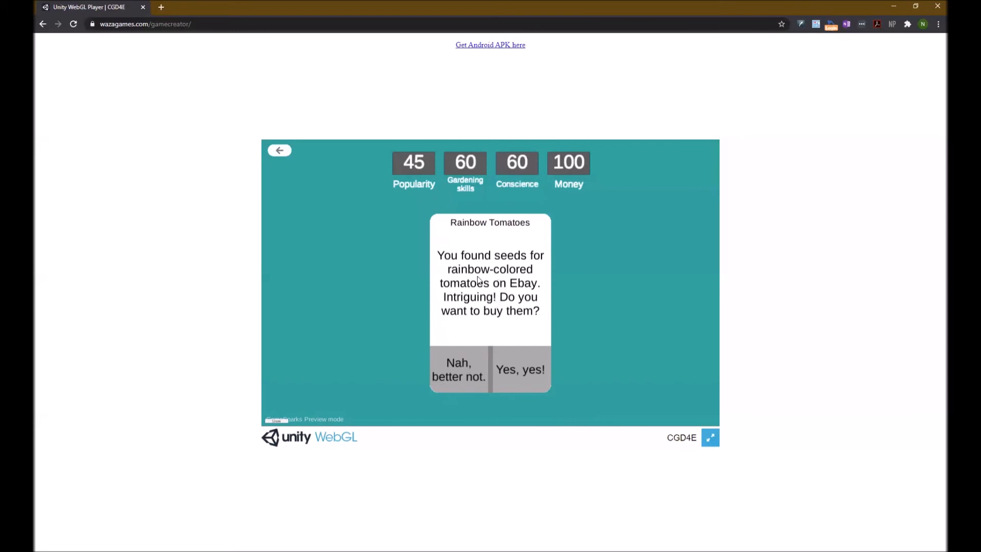
- Buy the rainbow tomato seeds with "Yes, yes!" and finish the test play through "THE END" card back to the deck editor
left_click_drag(486, 269, 634, 411)
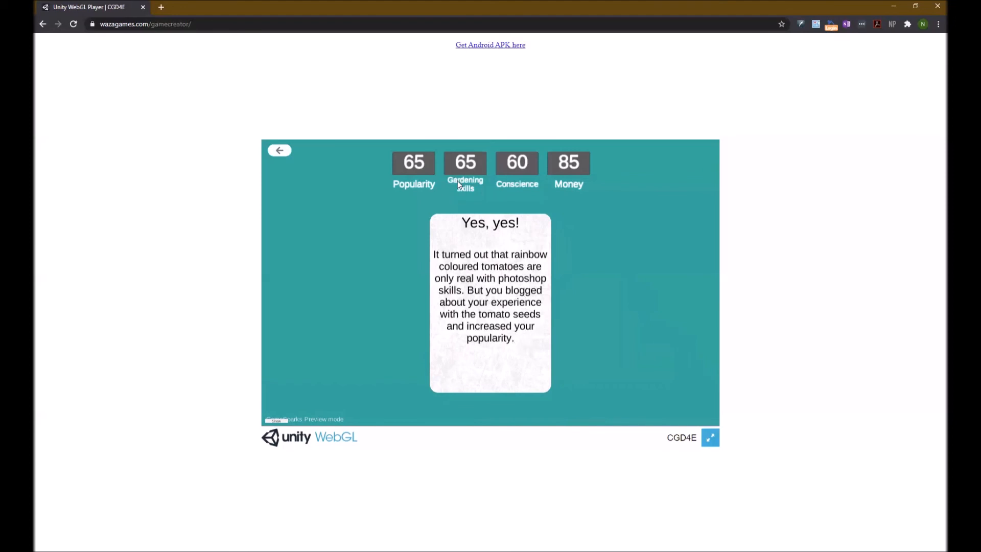
left_click_drag(457, 260, 601, 331)
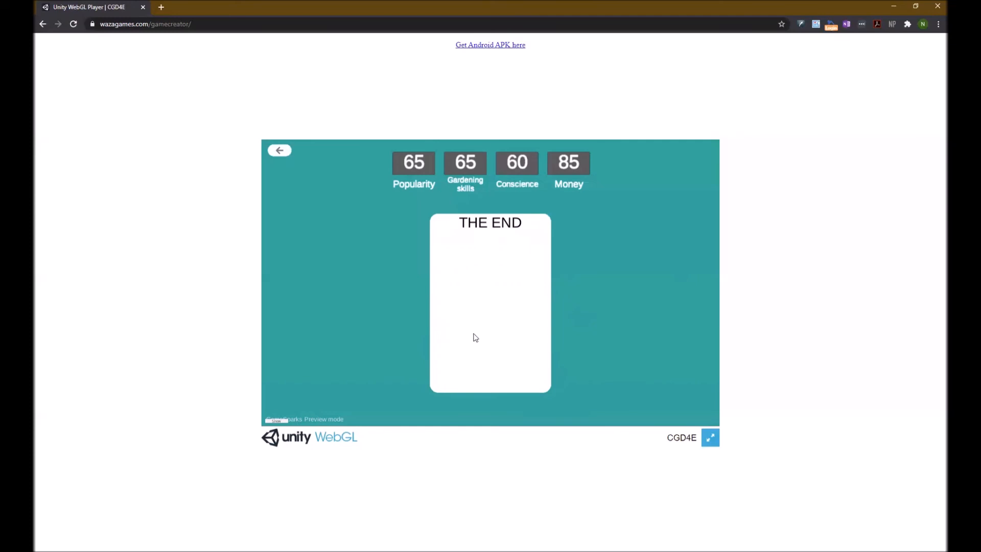
left_click_drag(468, 241, 690, 356)
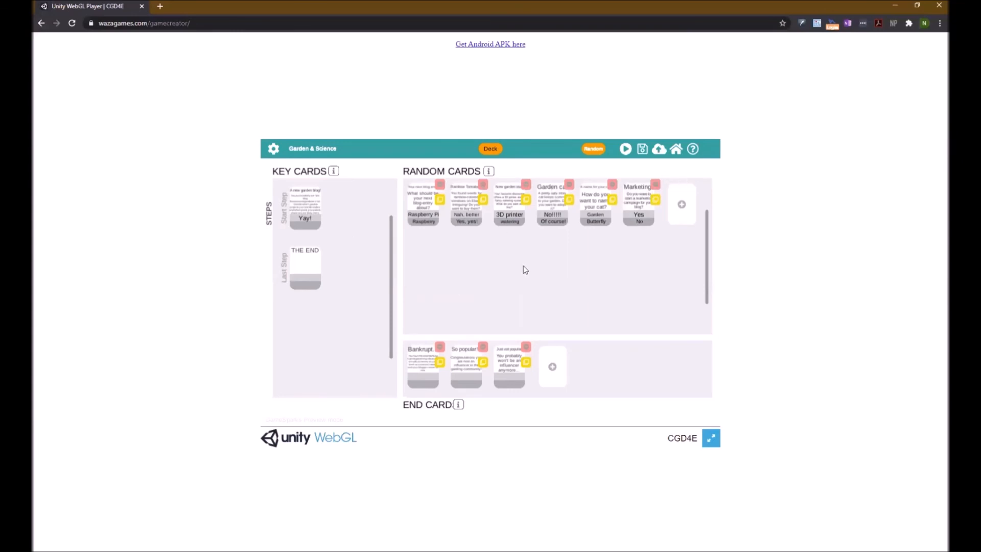
- Review and save the Garden & Science game settings, and upload the game to publish it online
left_click(273, 149)
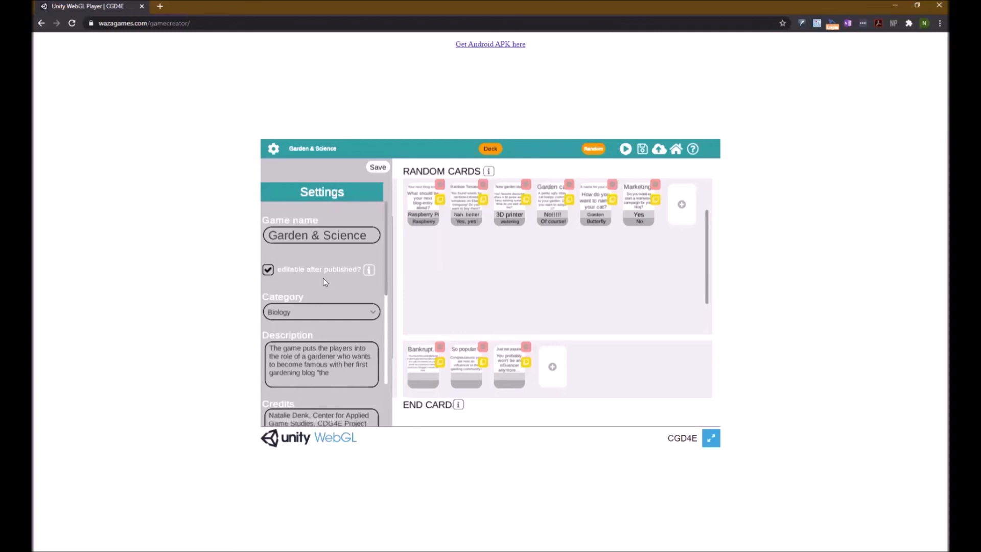
left_click(378, 167)
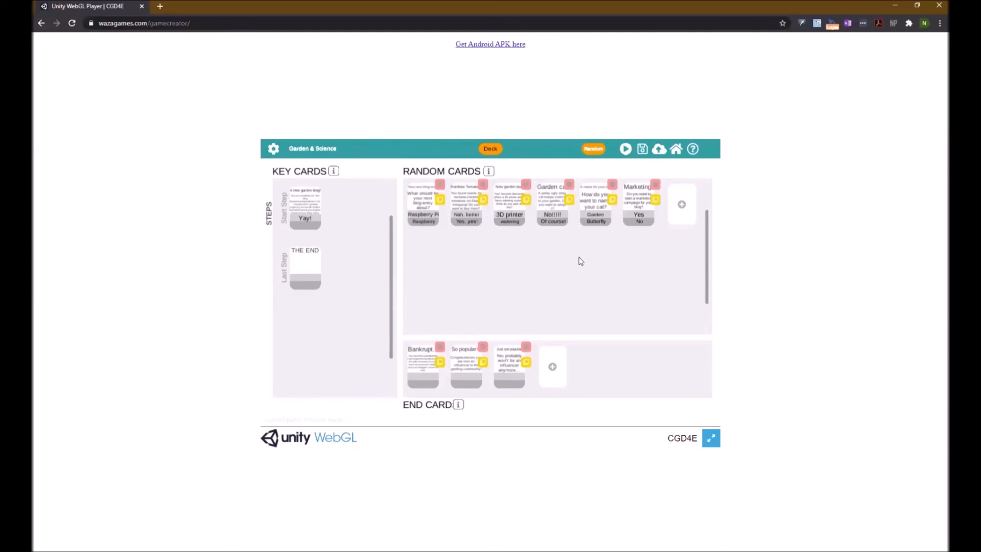
left_click(659, 149)
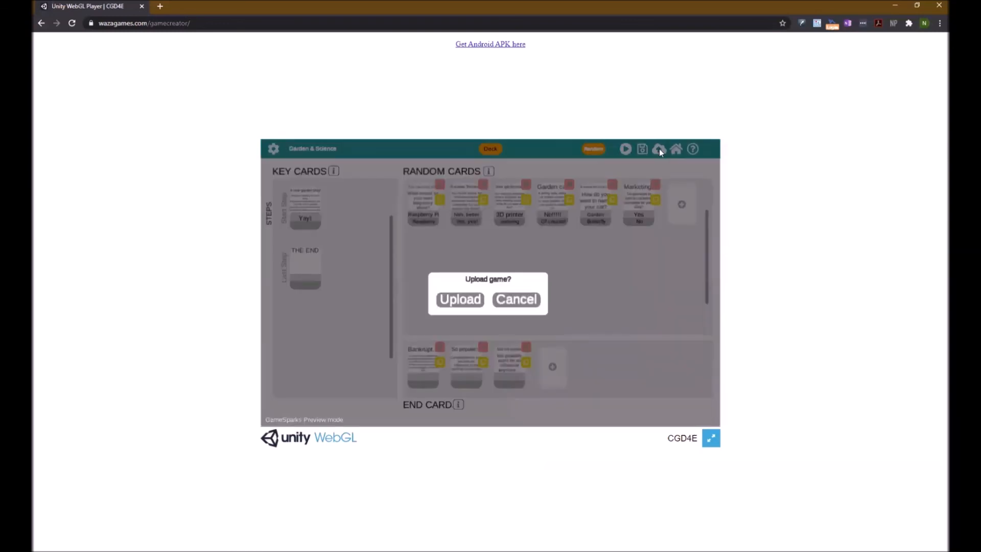
left_click(460, 299)
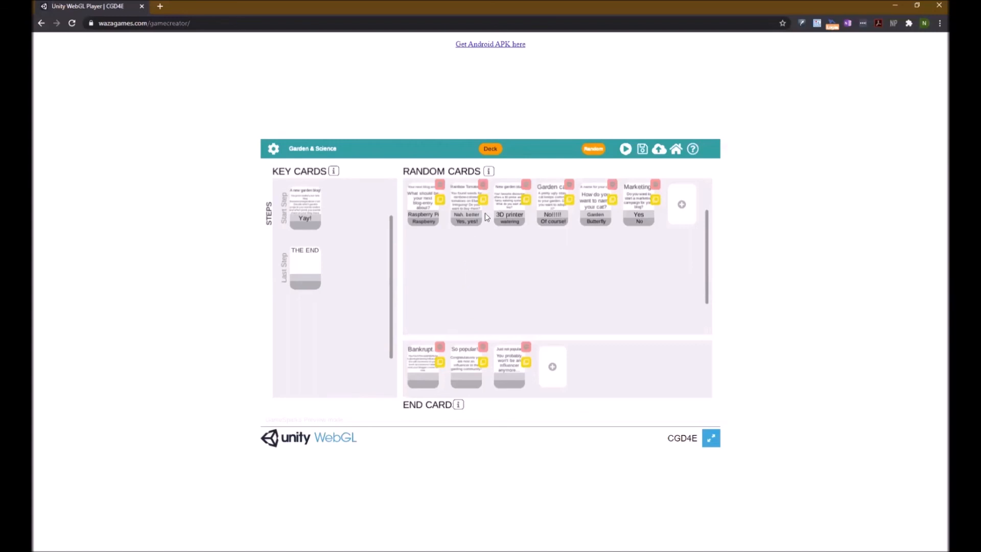
- Leave the deck editor with the progress saved and go from the editable games list to the saved games for playing
left_click(678, 152)
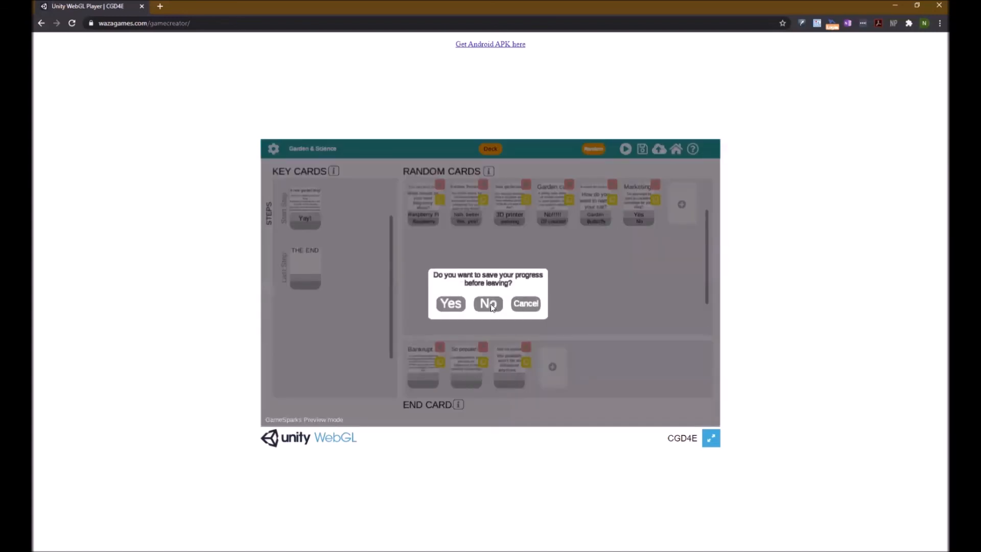
left_click(460, 303)
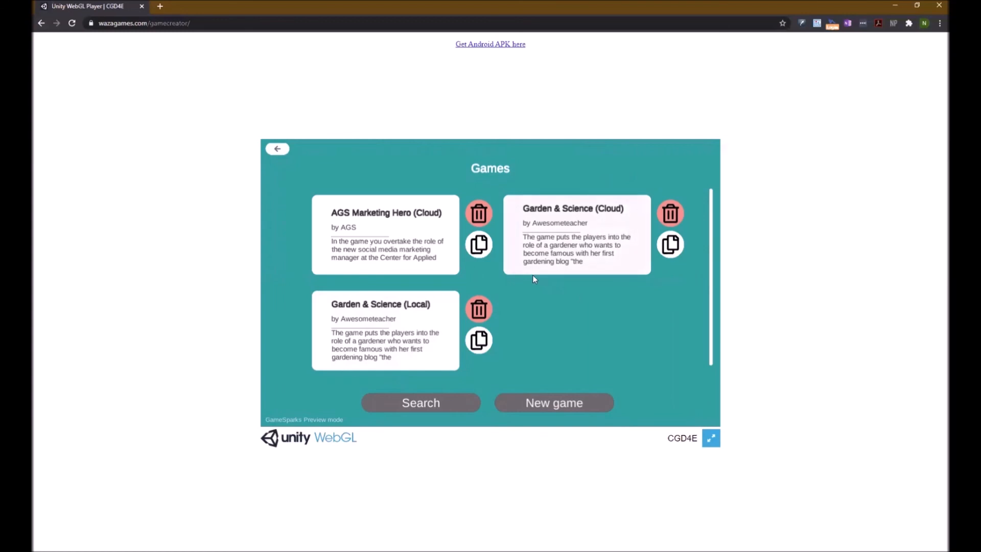
left_click(275, 149)
left_click(497, 287)
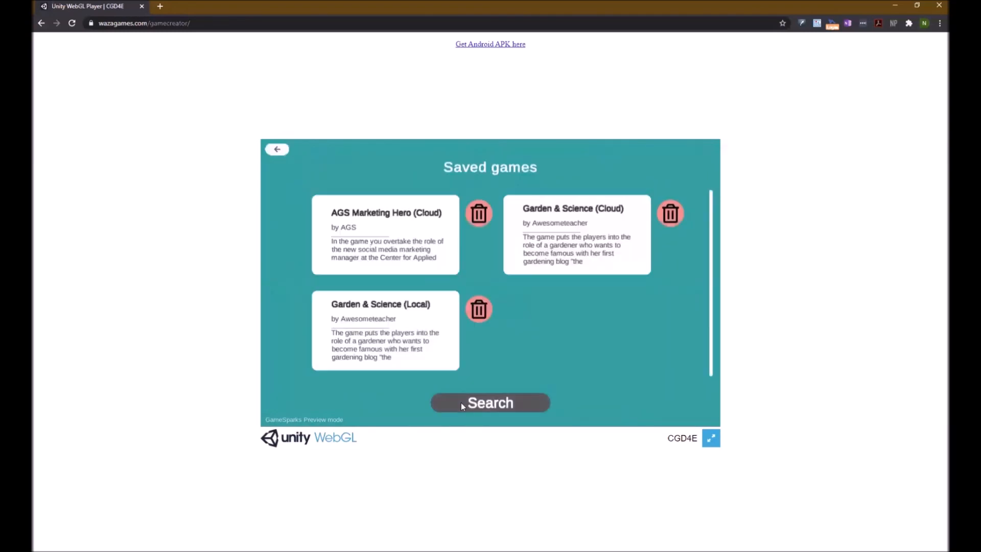
- Search the published online games in the Biology category and choose "Garden & Science" for download
left_click(462, 403)
left_click(603, 258)
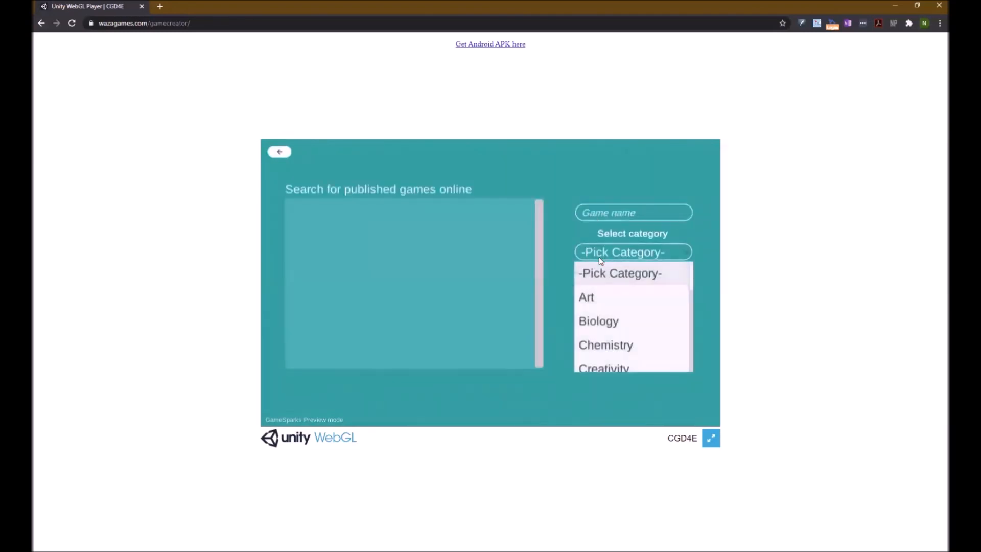
left_click(603, 322)
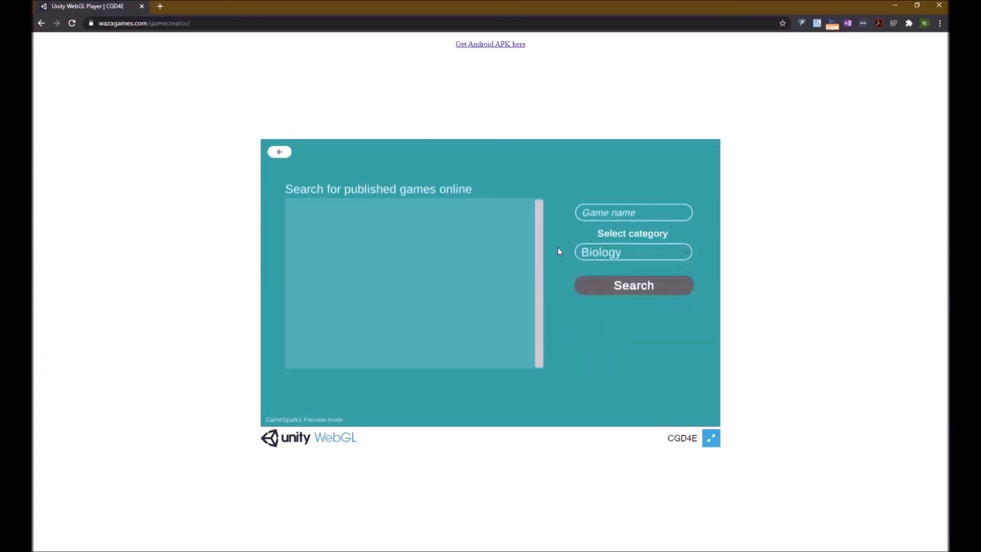
left_click(612, 291)
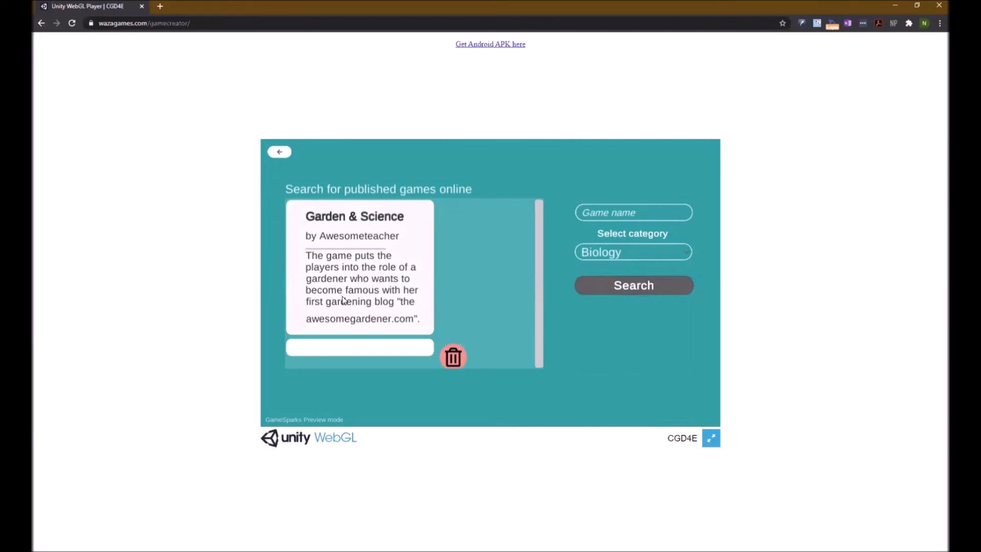
left_click(355, 256)
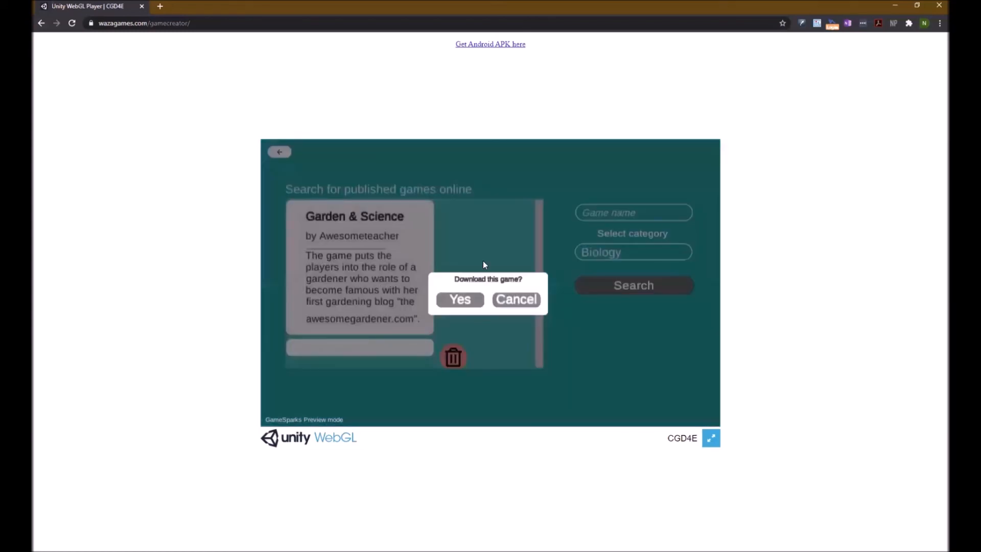